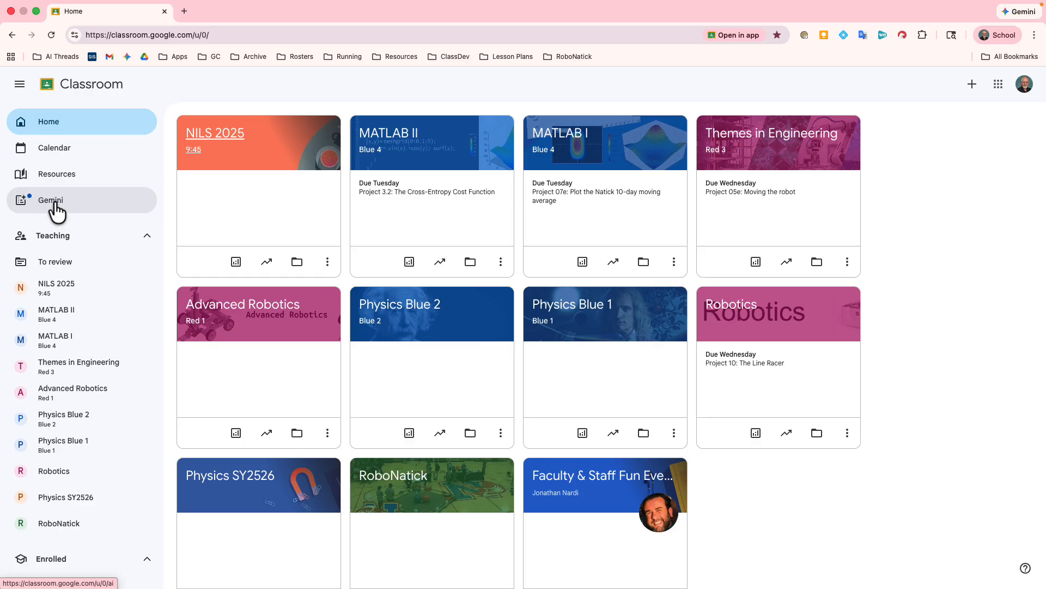
Open Gemini's quiz generator in Classroom and set the target grade to 3 and the number of questions to 5
left_click(56, 205)
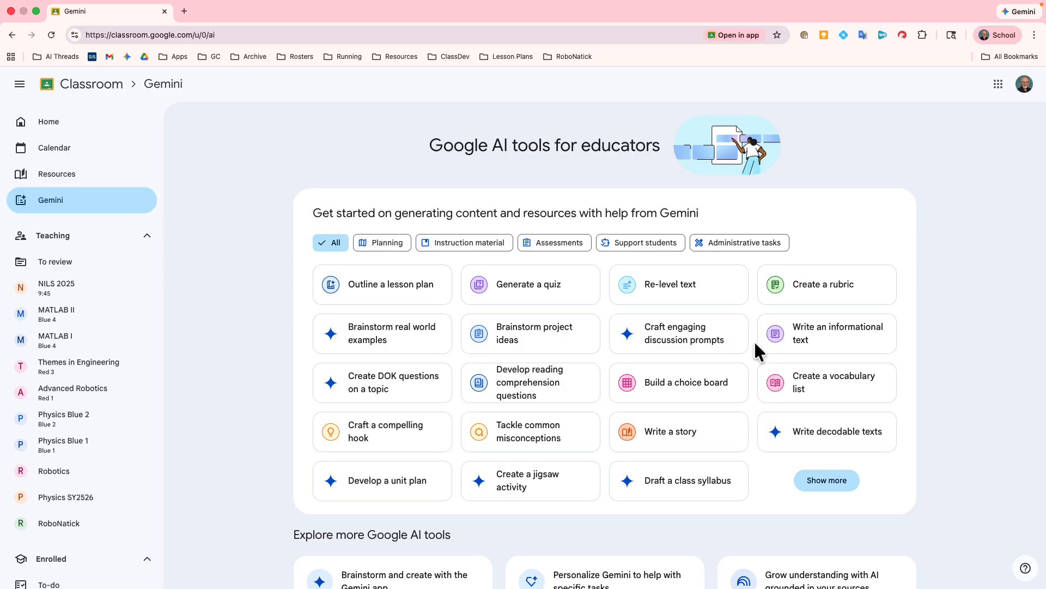
left_click(534, 289)
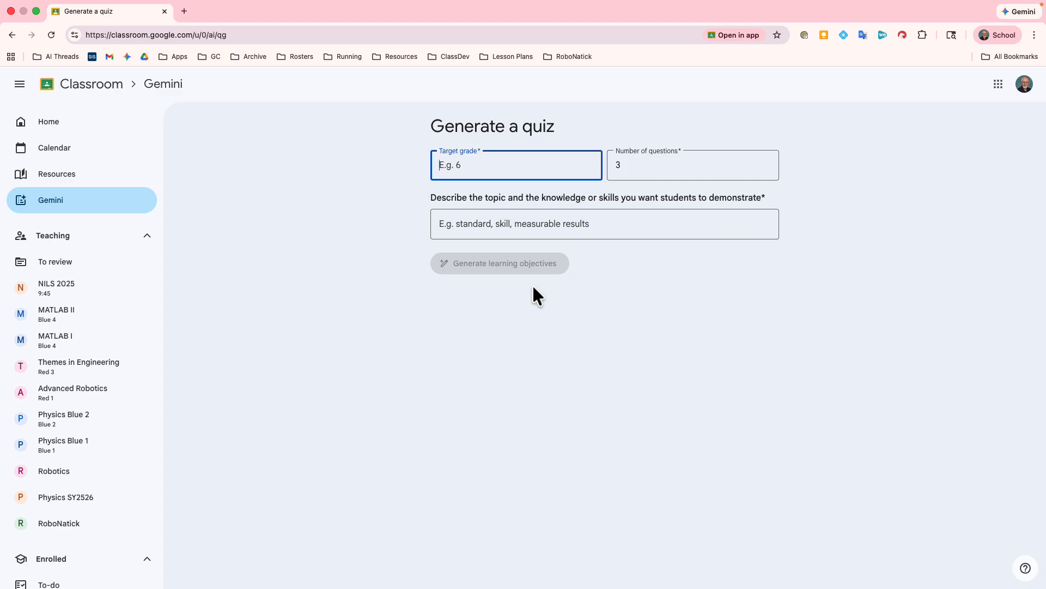
type("3")
key("Tab")
type("5")
key("Tab")
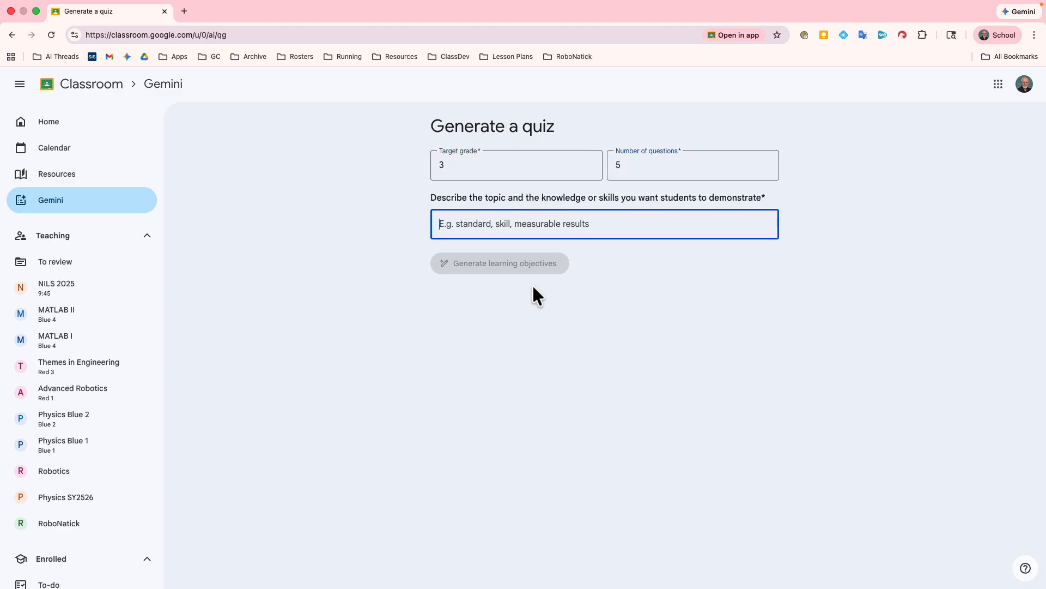
Enter "Mammals" as the quiz topic and generate the learning objectives
type("Mamma")
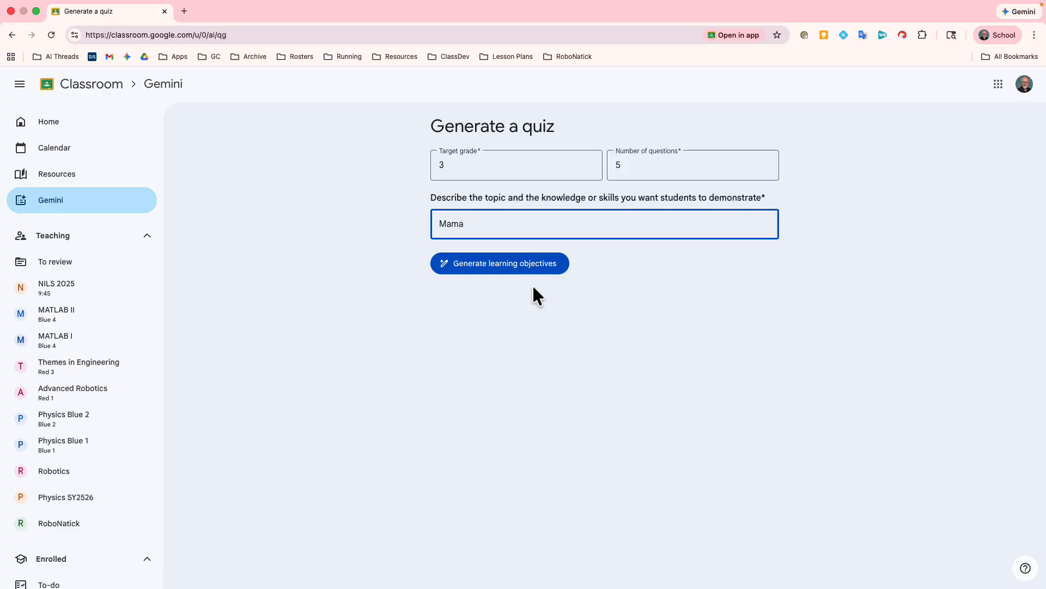
type("ls")
left_click(521, 263)
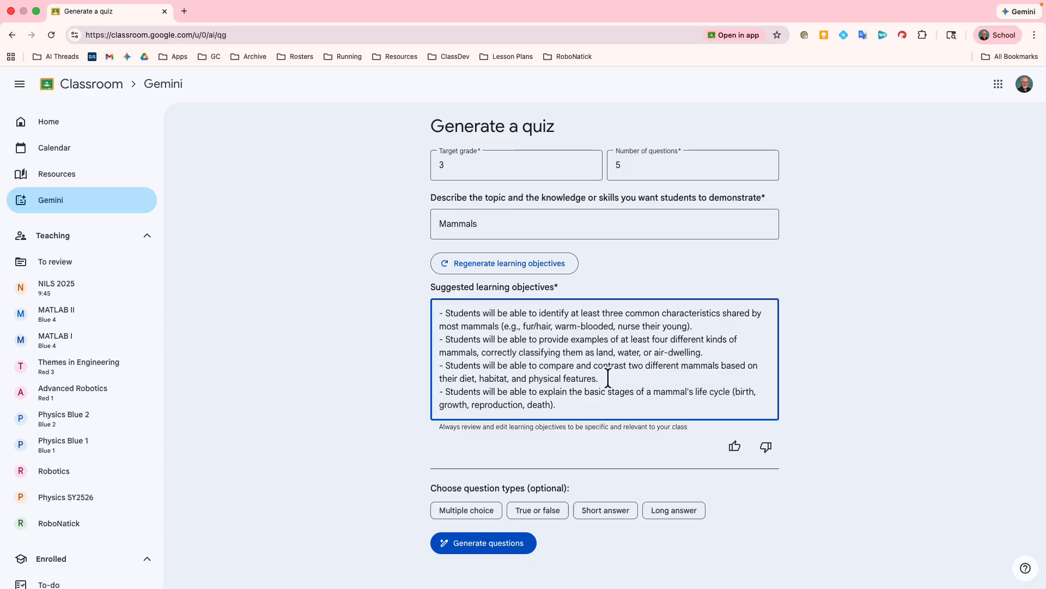
Delete the last suggested learning objective, about sorting animal pictures into 'Mammal' or 'Not a Mammal'
scroll(609, 377, "down", 1)
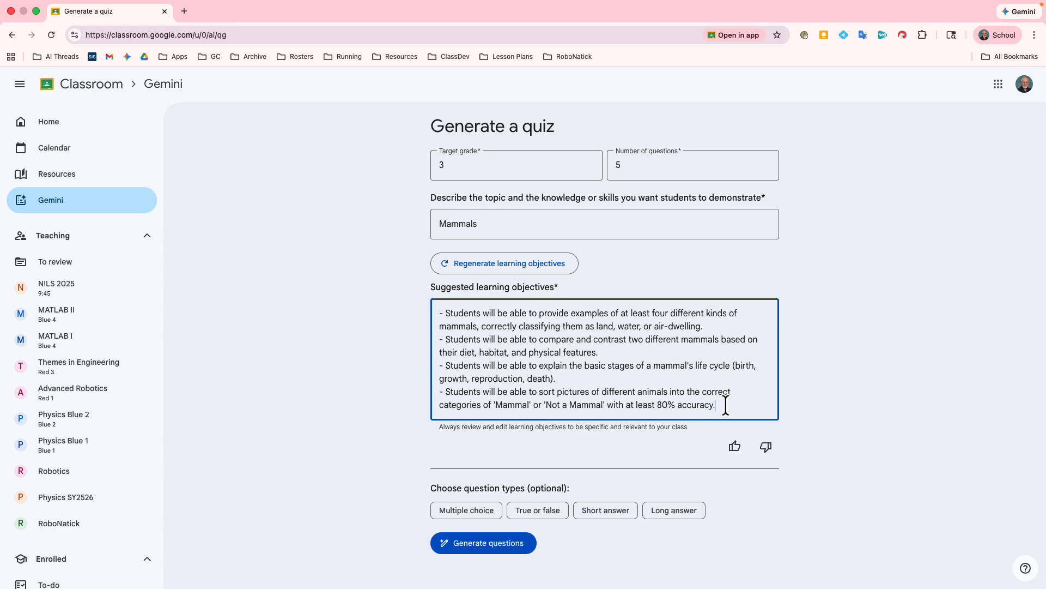
left_click_drag(726, 404, 439, 391)
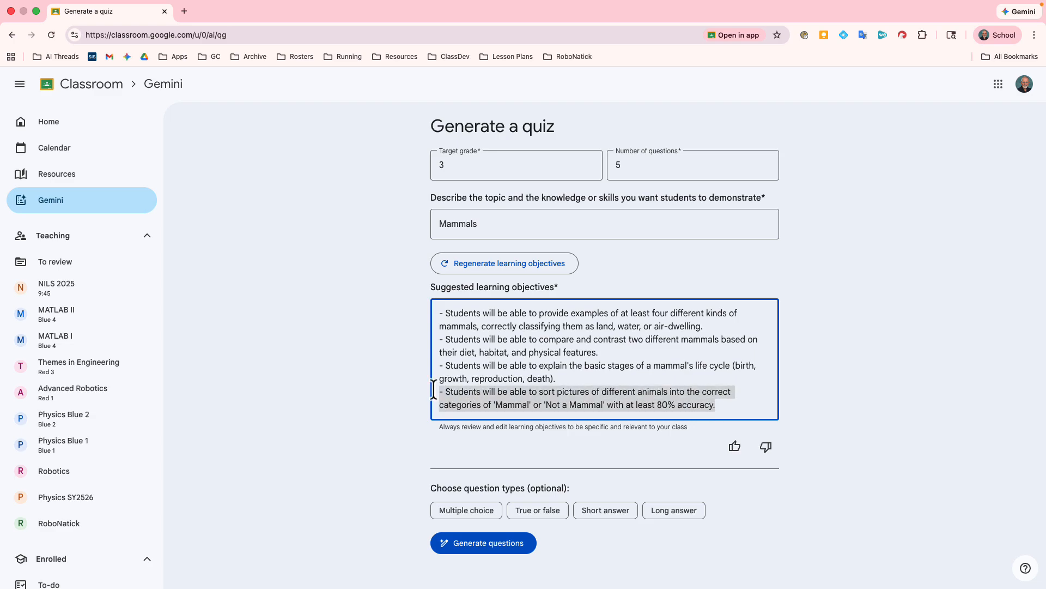
key("BackSpace")
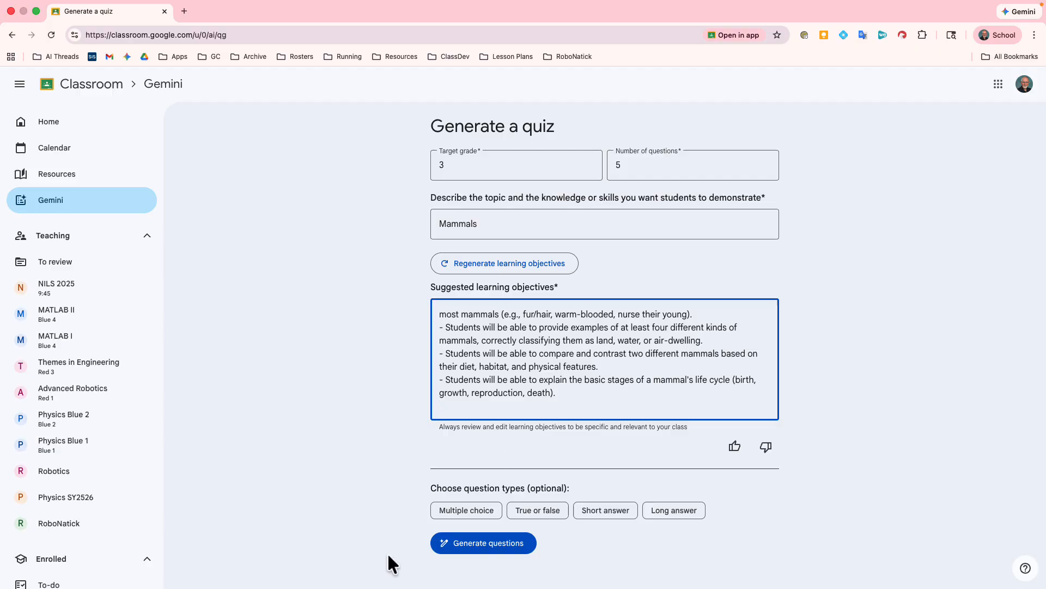
Choose the multiple choice and true or false question types and generate the quiz questions
left_click(458, 513)
left_click(527, 514)
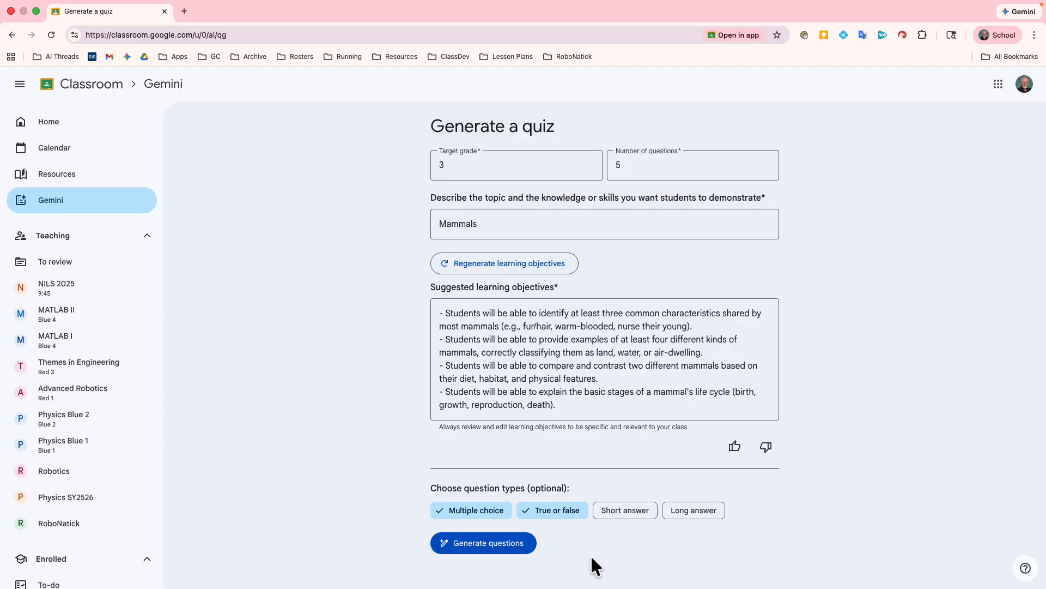
left_click(514, 548)
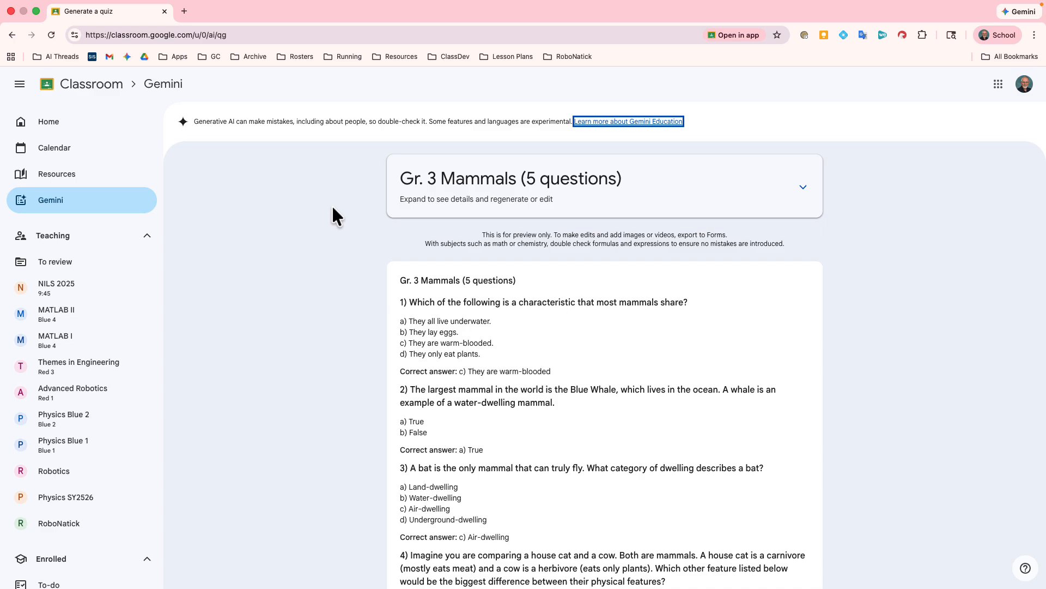
Review the generated quiz and submit the modification prompt "Question 1 is vague. All mammals are warm blooded."
scroll(332, 206, "down", 2)
scroll(332, 207, "down", 3)
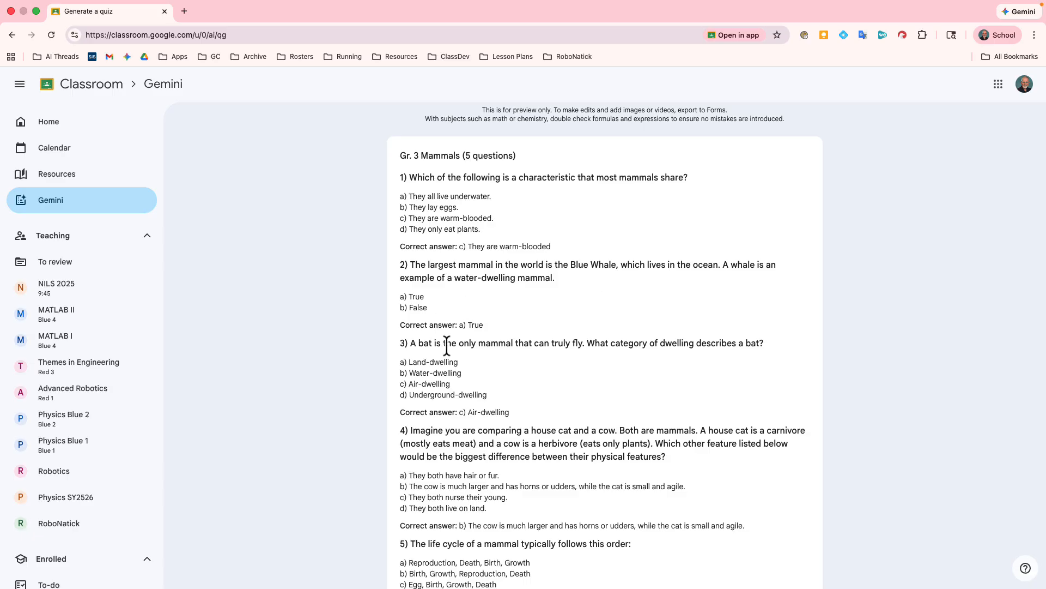
scroll(671, 446, "down", 3)
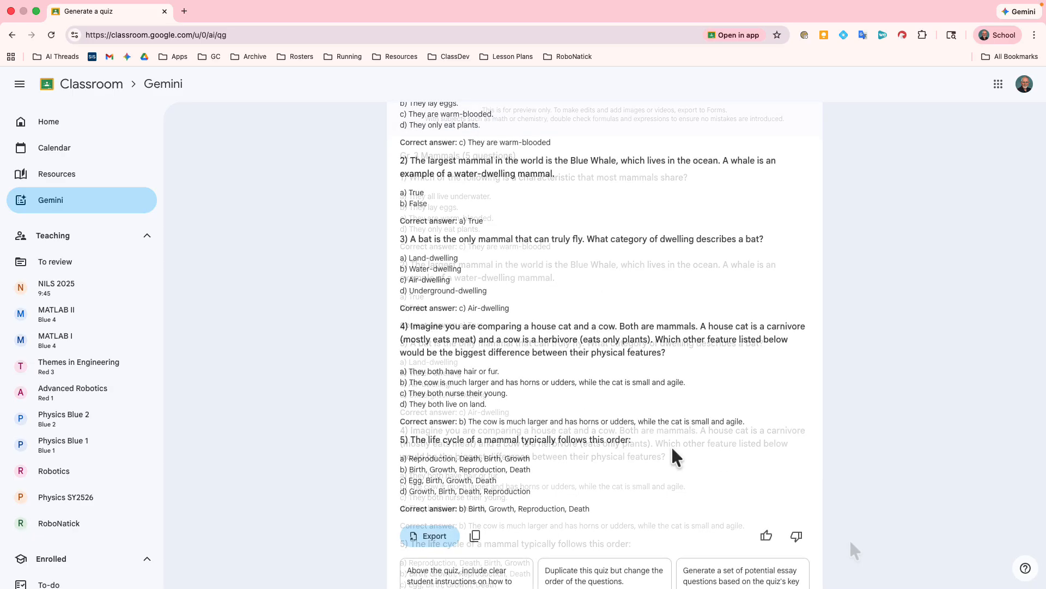
scroll(671, 446, "up", 5)
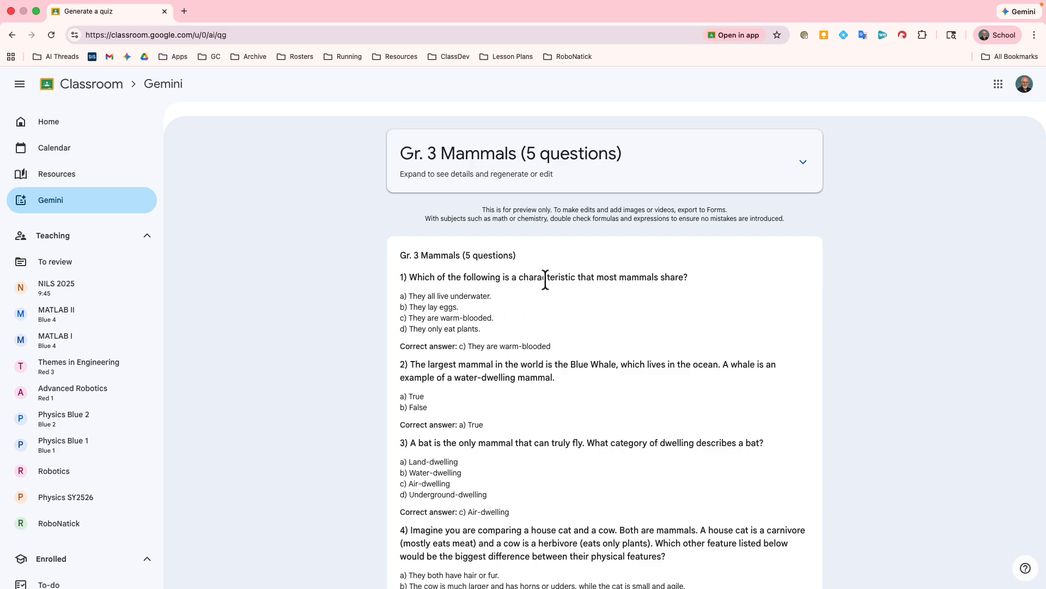
scroll(583, 332, "down", 7)
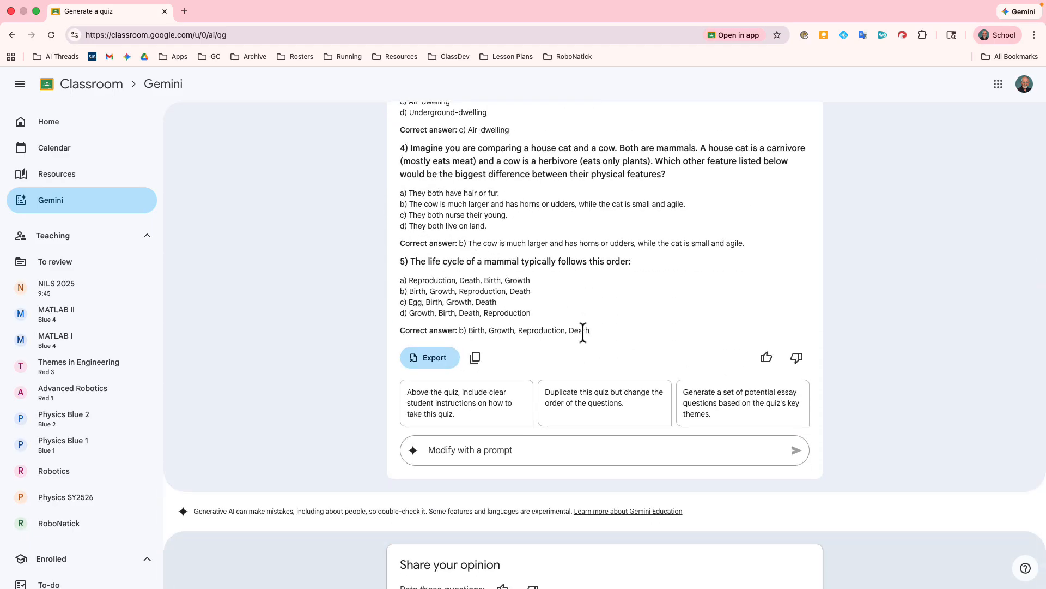
left_click(531, 449)
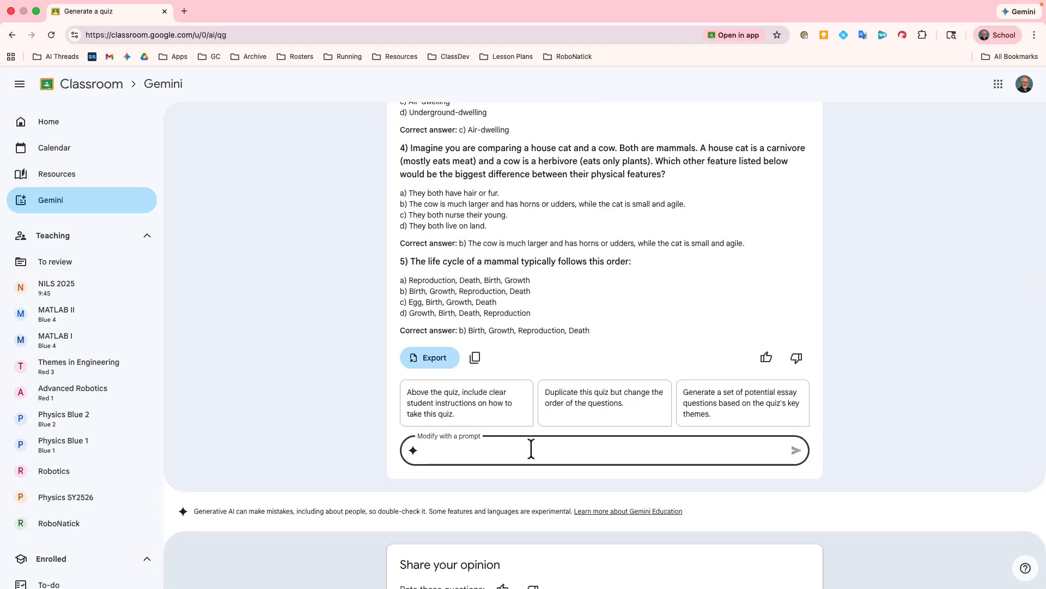
type("Question ")
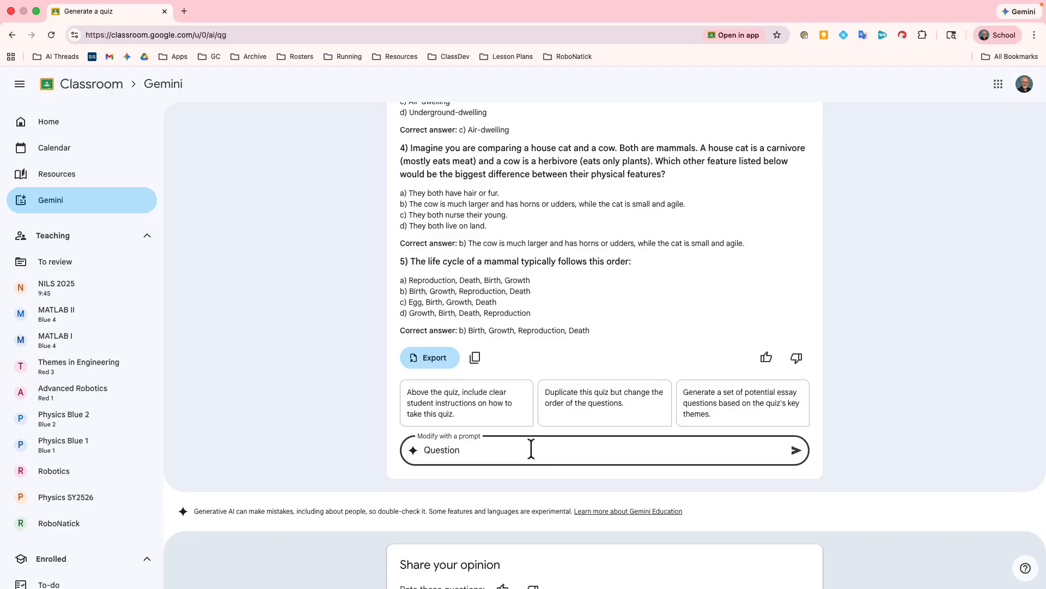
type("1 is vague. All mammals are warm b")
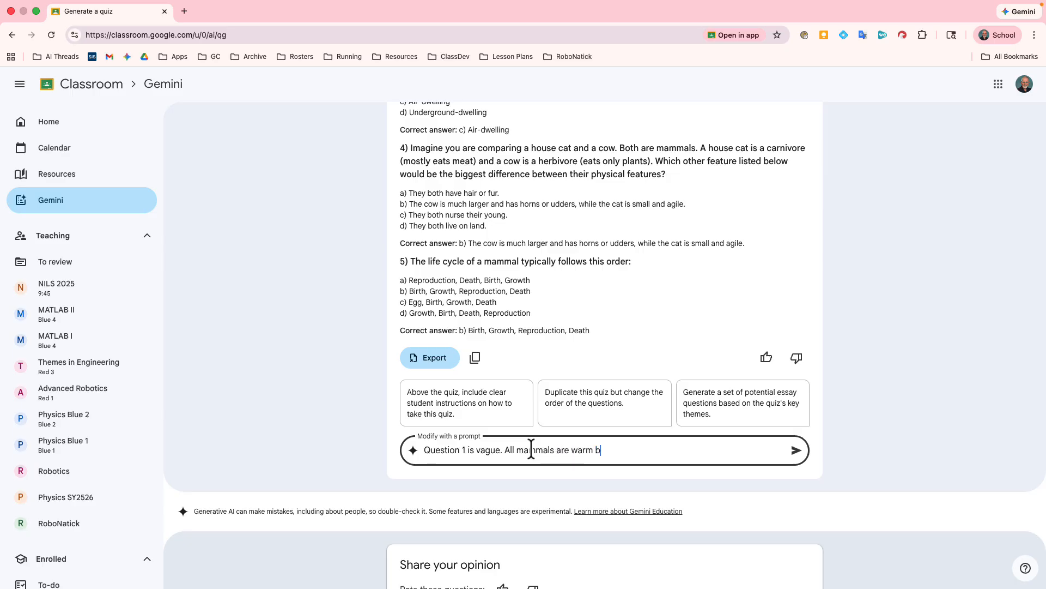
type("looded.")
key("Return")
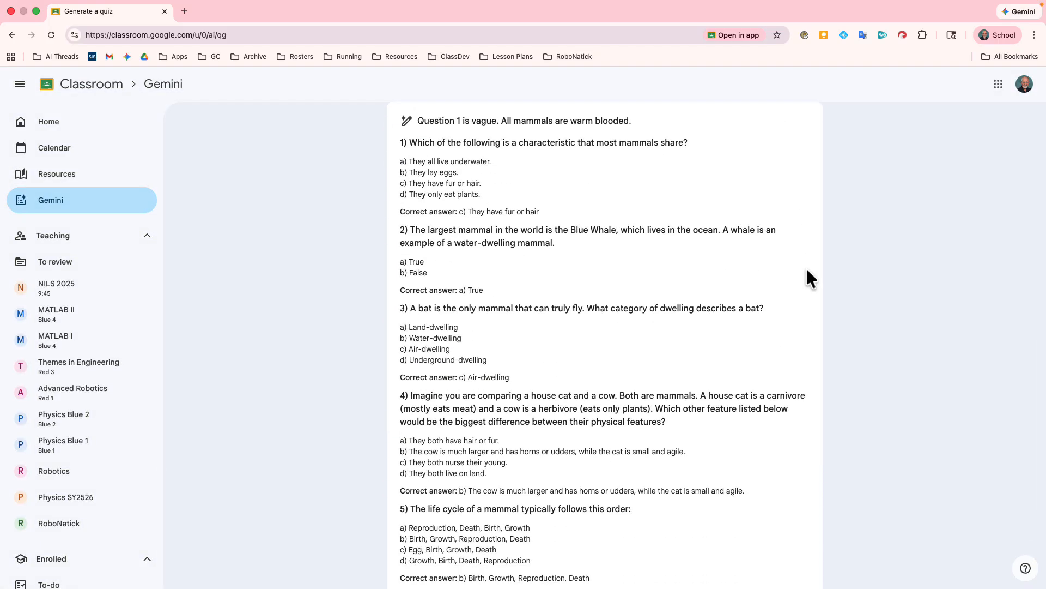
Review the revised quiz and export it to Google Forms
scroll(807, 269, "down", 3)
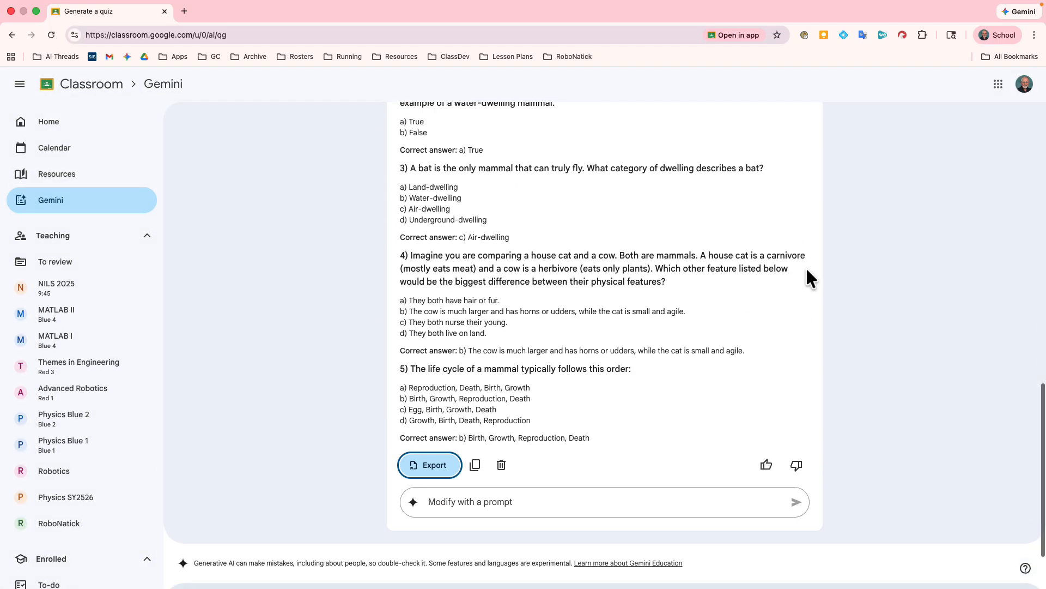
scroll(808, 271, "up", 3)
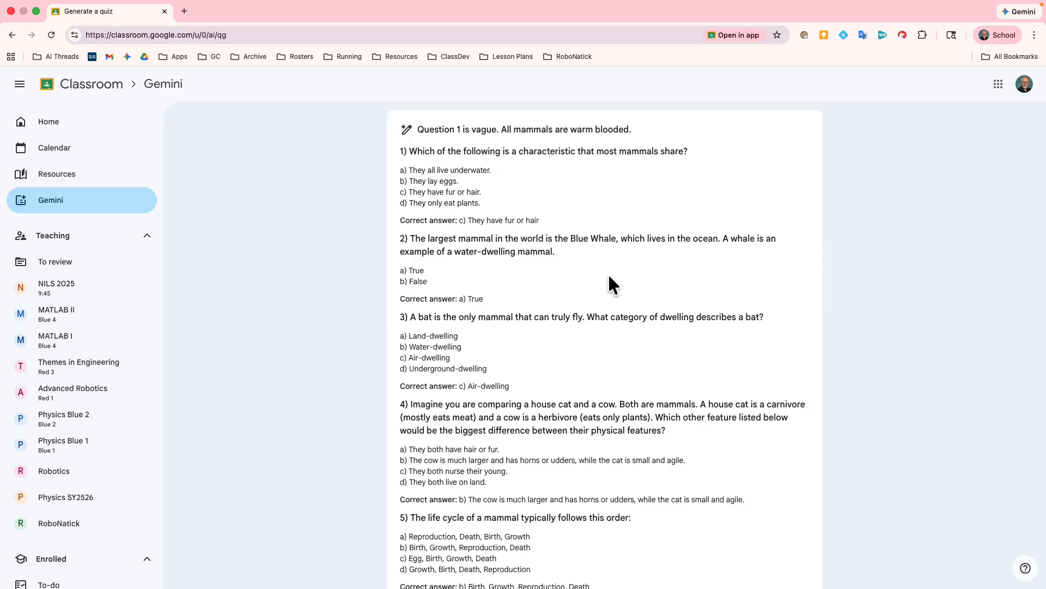
scroll(609, 276, "down", 3)
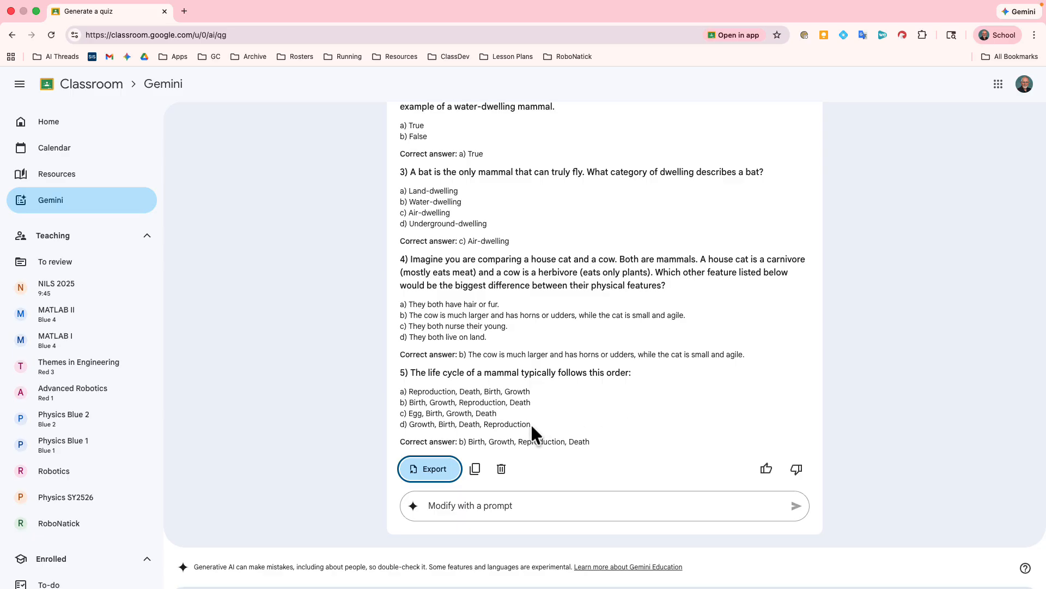
left_click(434, 470)
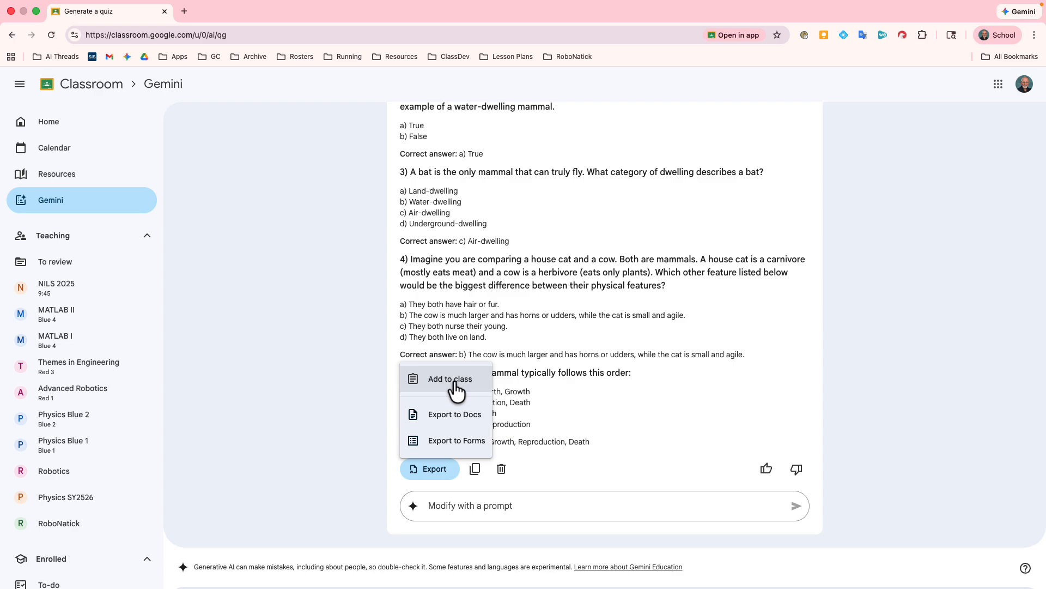
left_click(473, 440)
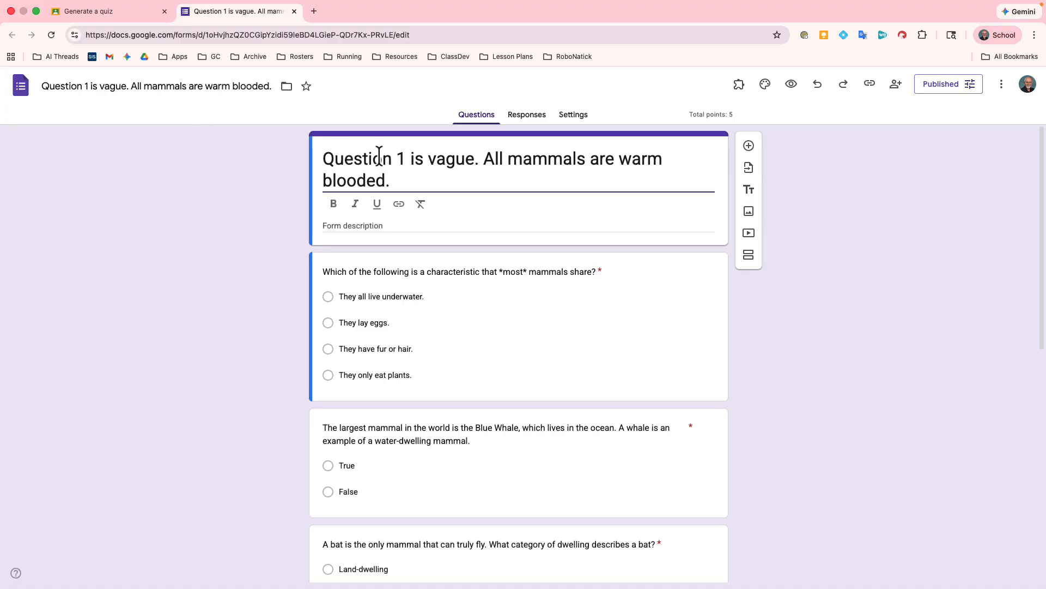
Rename the form file as "Mammal Assessment"
left_click(222, 87)
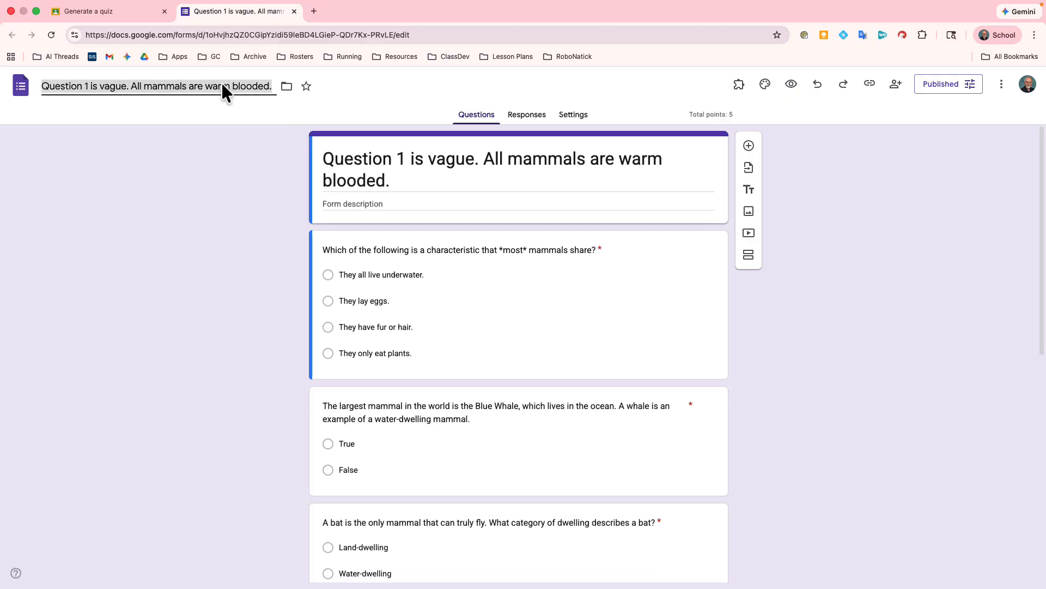
type("Mammal")
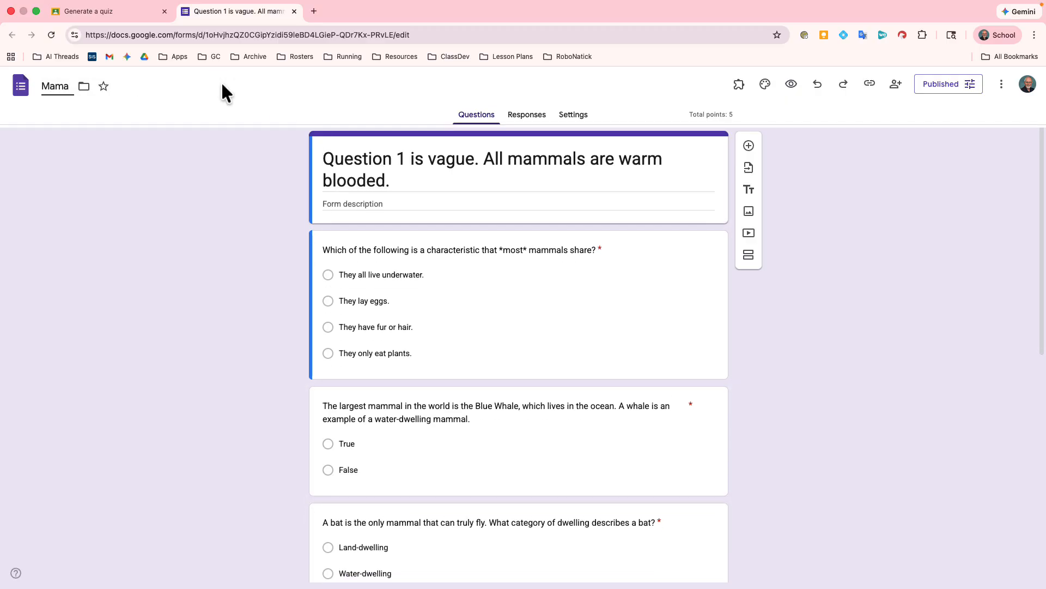
type(" Assessment")
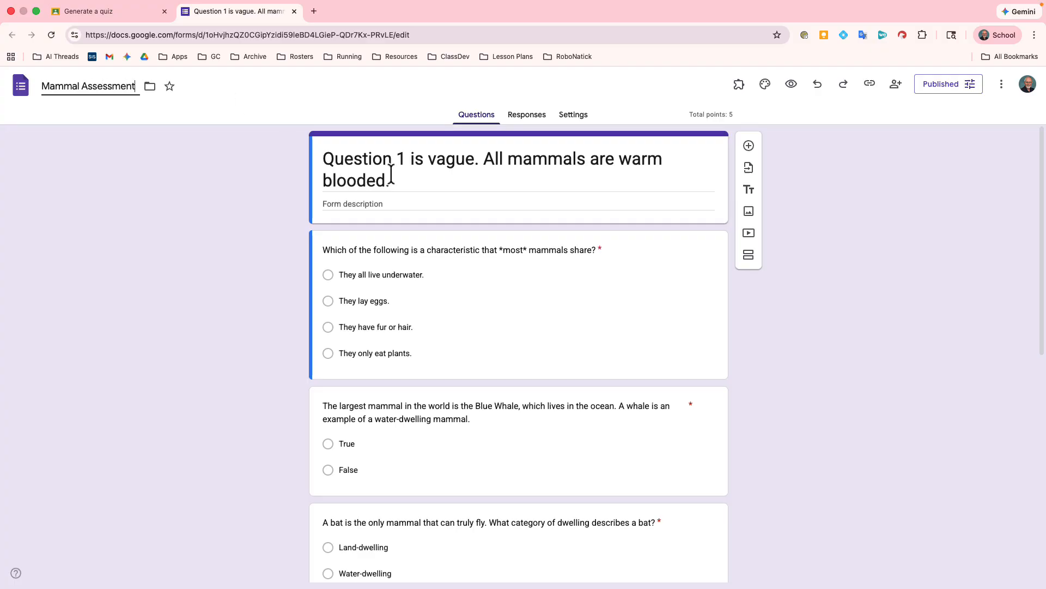
Replace the title in the form's header with "Mammal Assessment"
left_click(418, 180)
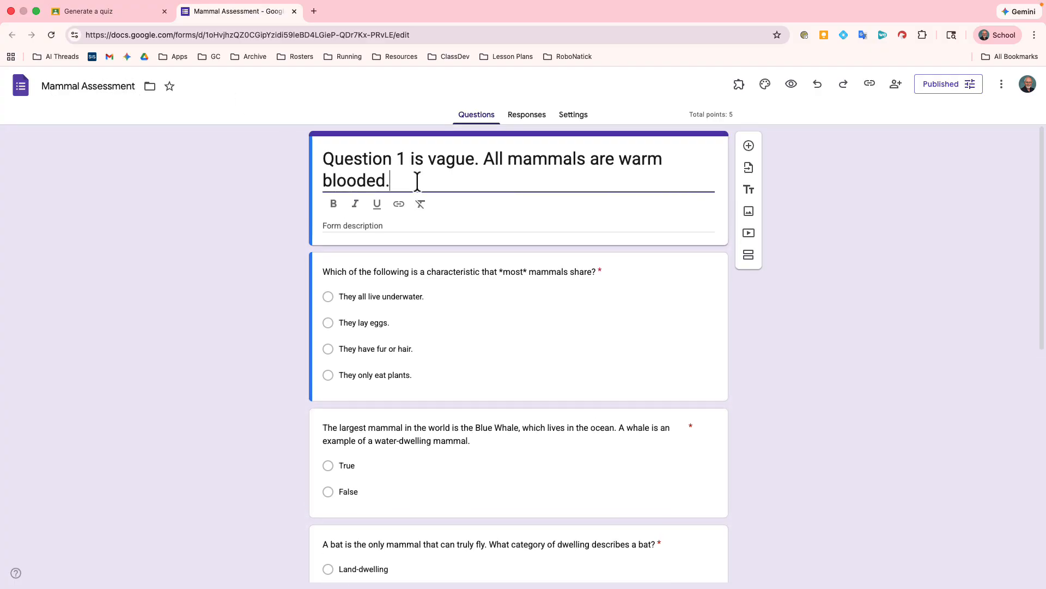
left_click_drag(418, 179, 314, 163)
type("Mamma")
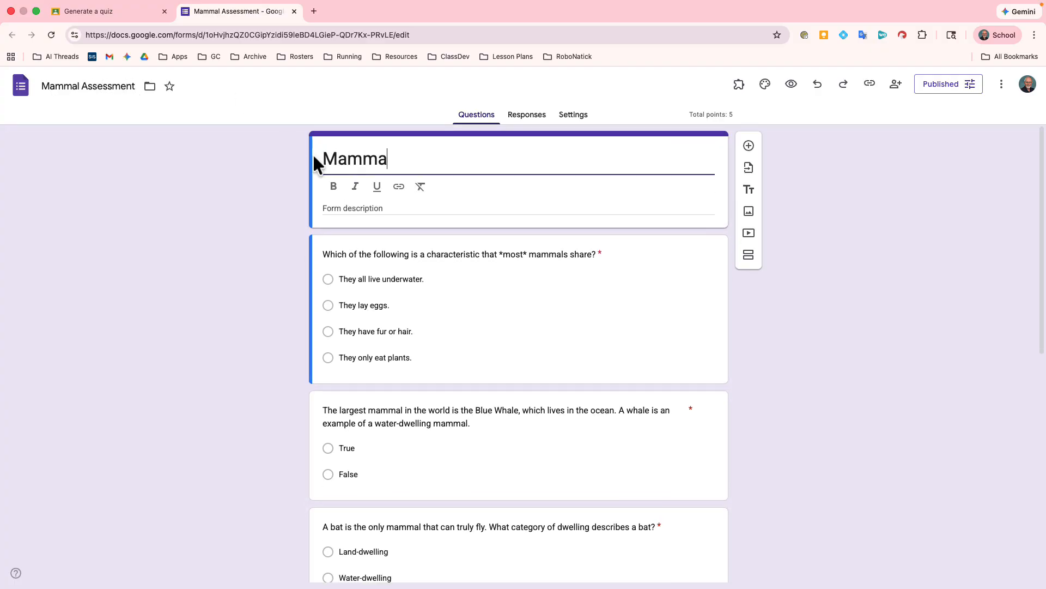
type("l Assessment")
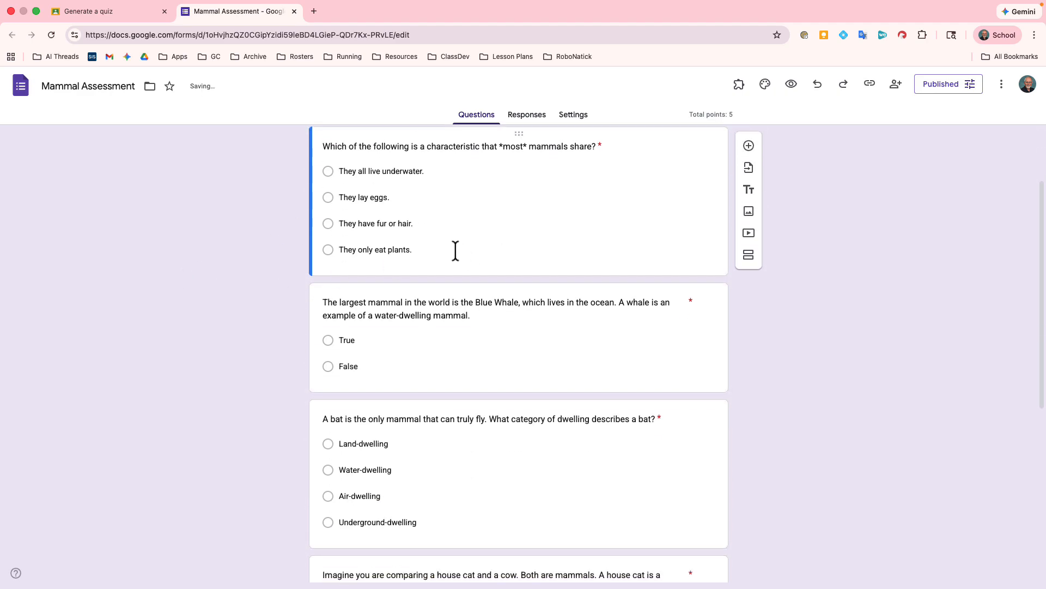
Open the answer key of the first question and mark "They have fur or hair." as the correct answer
left_click(412, 273)
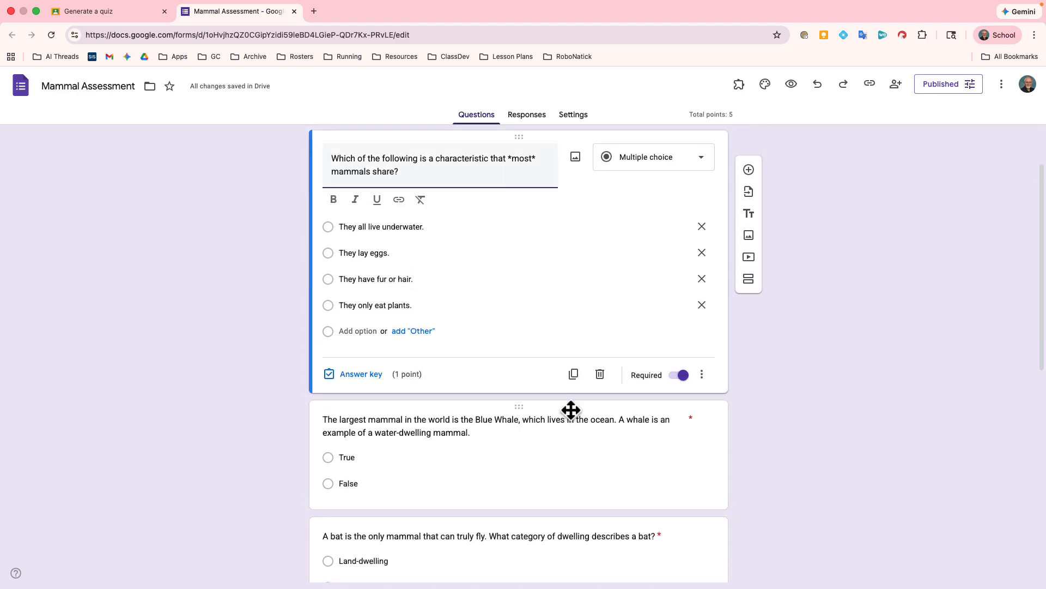
left_click(359, 376)
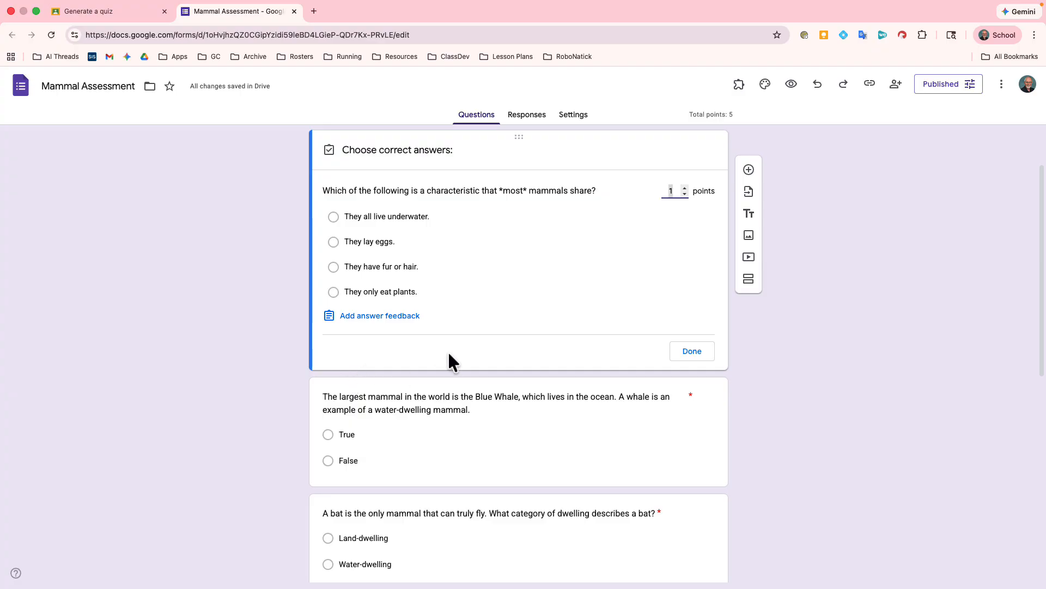
scroll(443, 344, "up", 2)
left_click(414, 427)
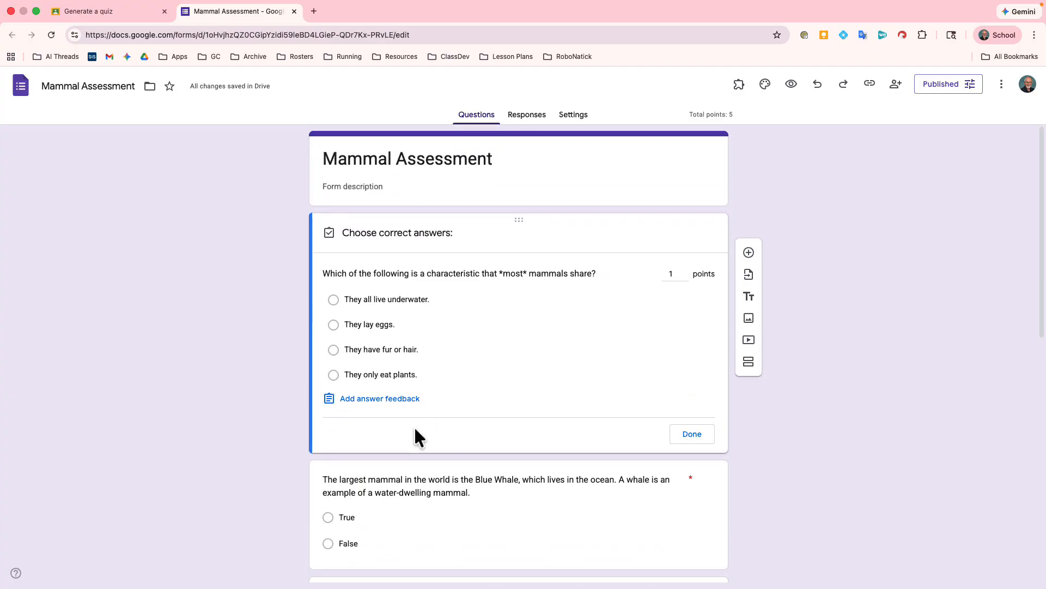
scroll(479, 374, "down", 4)
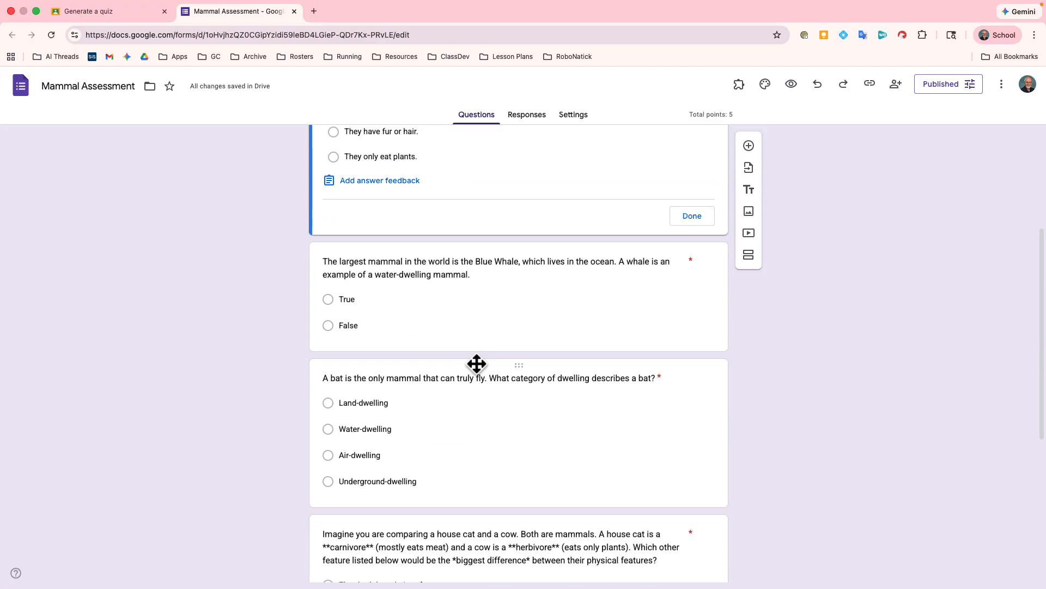
scroll(476, 364, "up", 4)
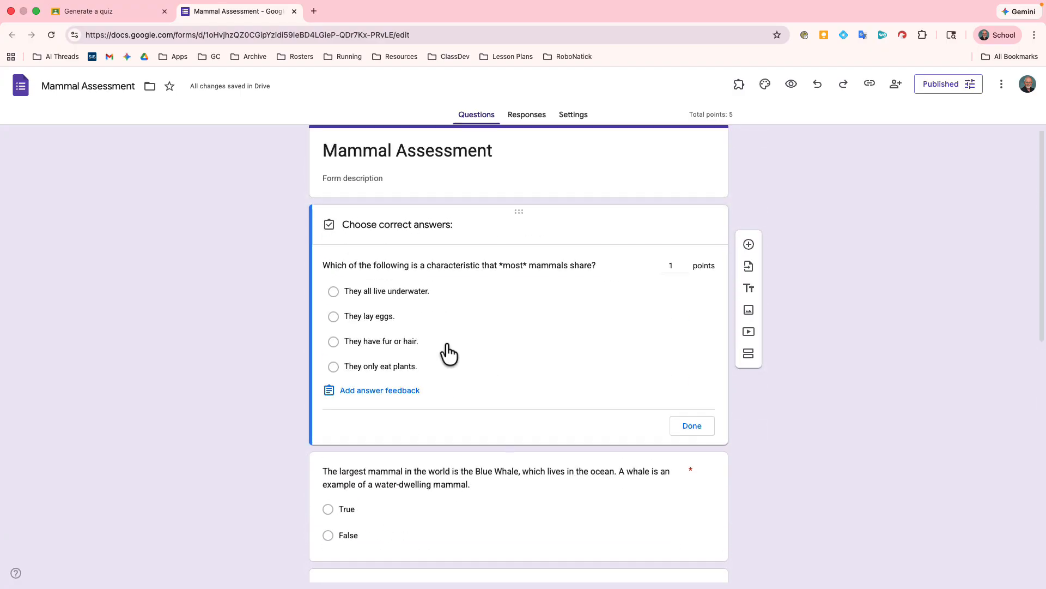
left_click(333, 341)
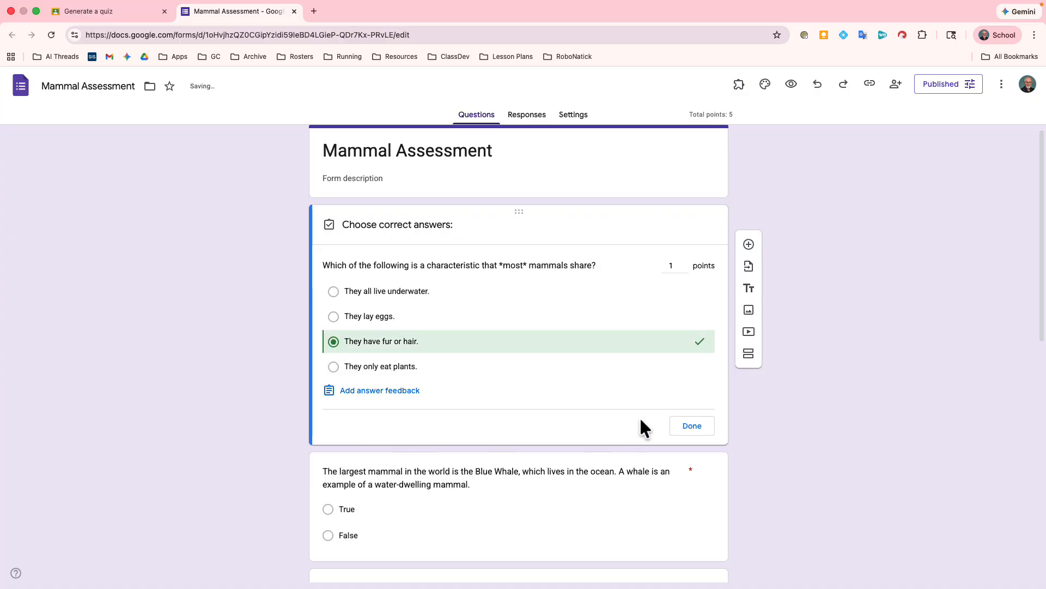
Close the first question's answer key and check which answers are marked correct in the remaining quiz questions
left_click(695, 426)
scroll(790, 401, "down", 5)
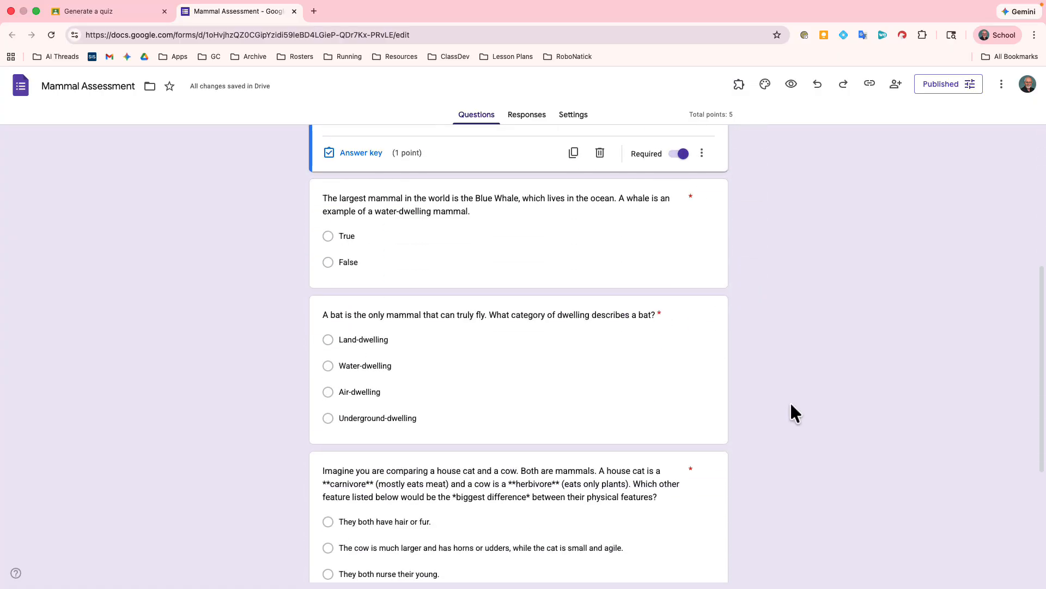
left_click(397, 288)
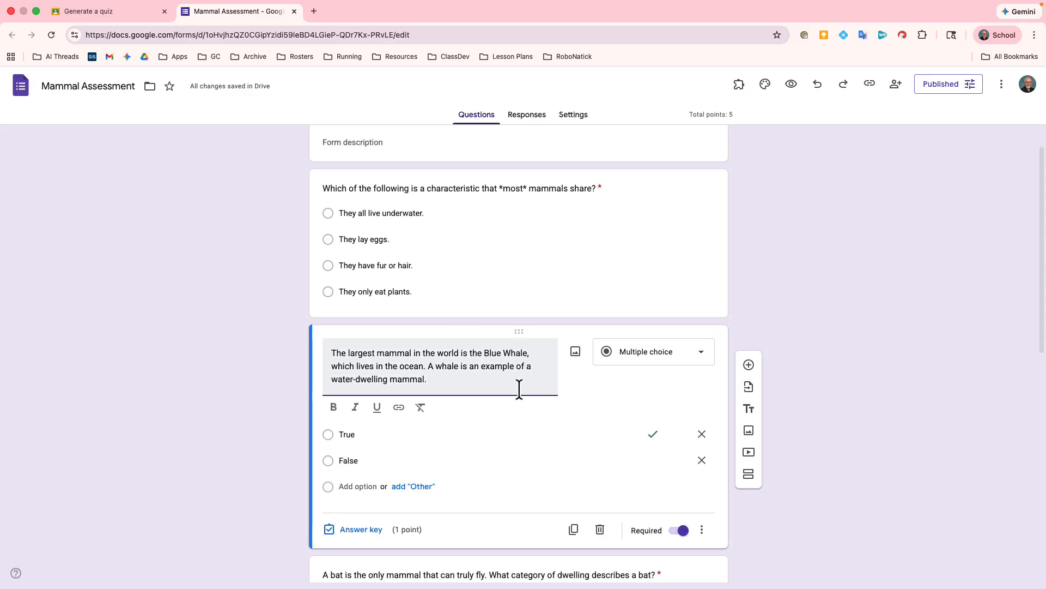
scroll(547, 549, "down", 4)
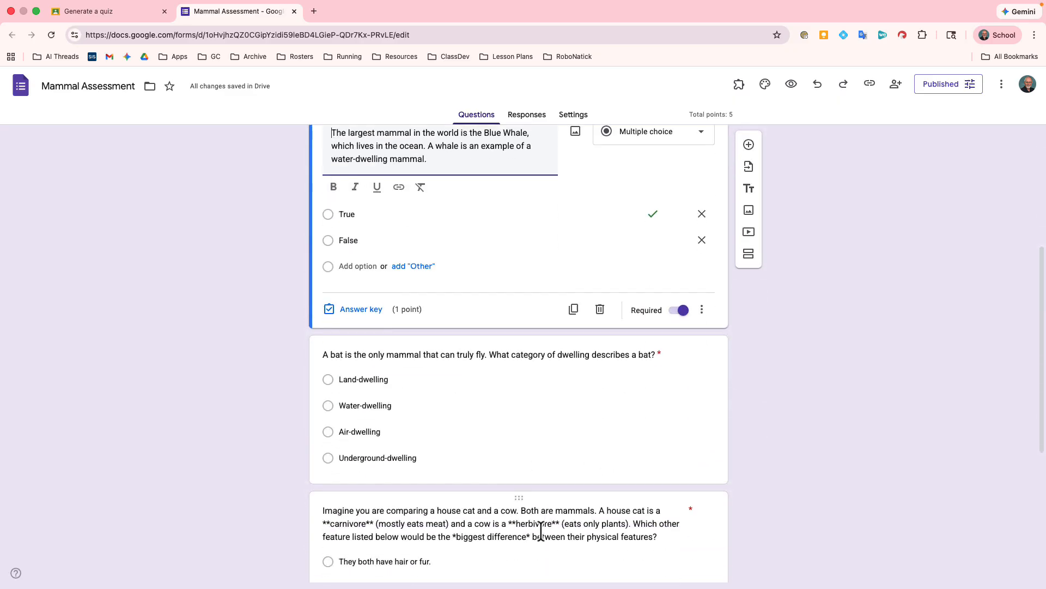
left_click(530, 470)
scroll(537, 458, "down", 4)
left_click(543, 442)
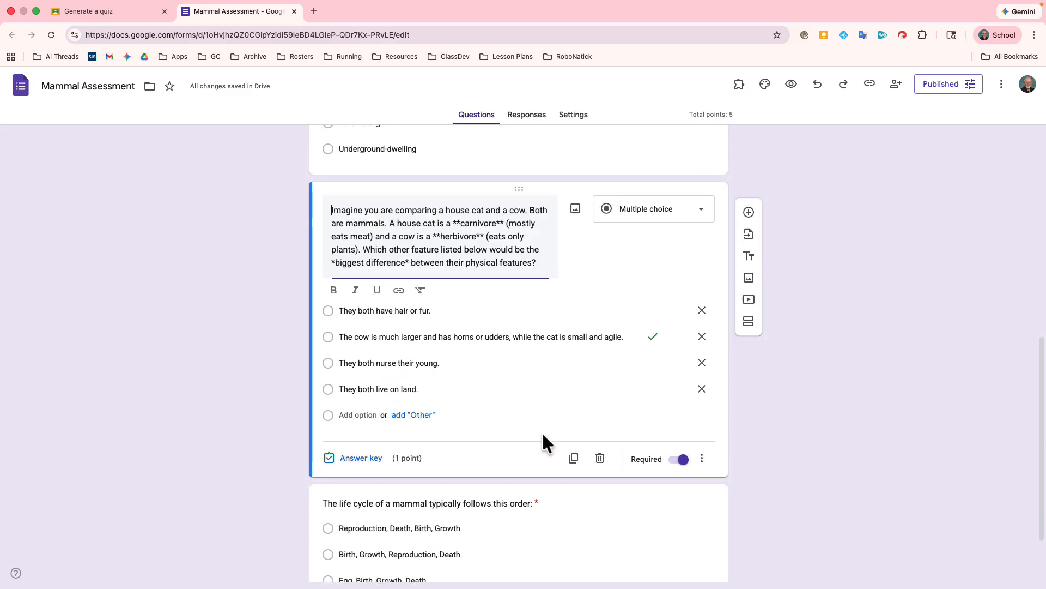
left_click(541, 515)
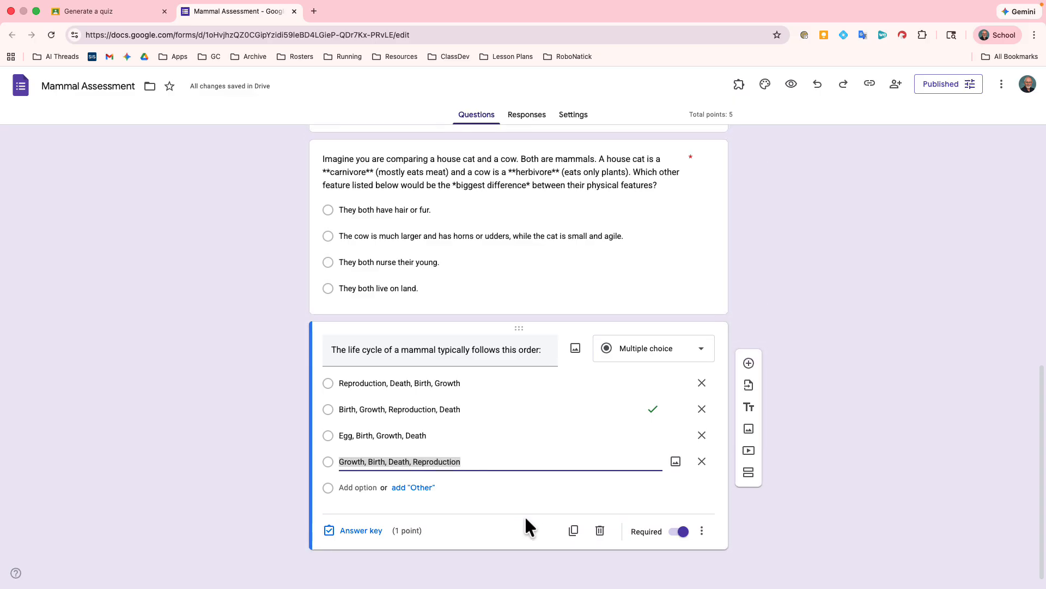
scroll(524, 515, "up", 15)
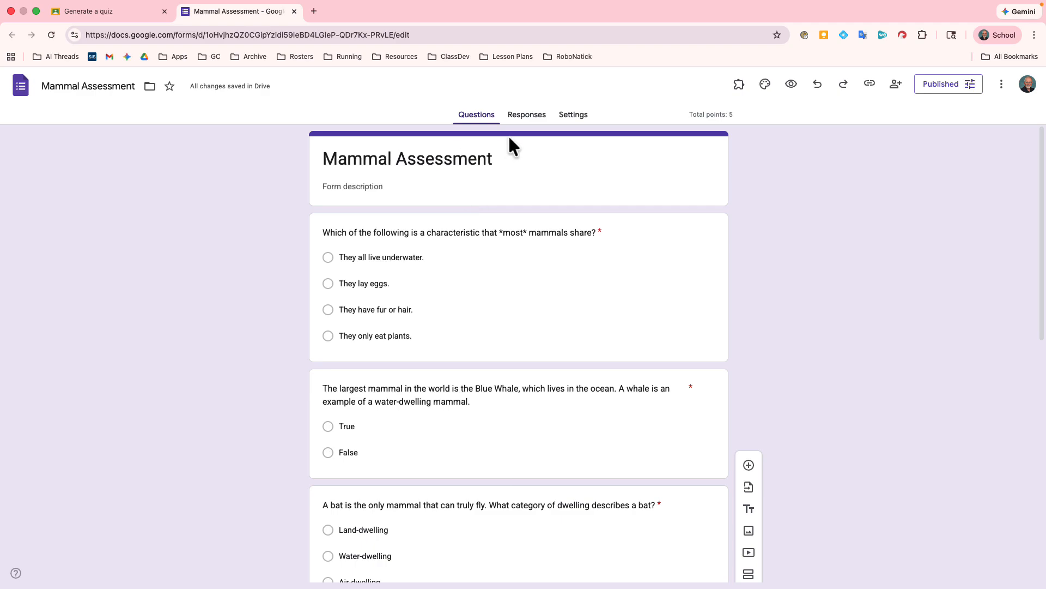
Review the quiz settings and limit the form to 1 response per respondent
left_click(575, 123)
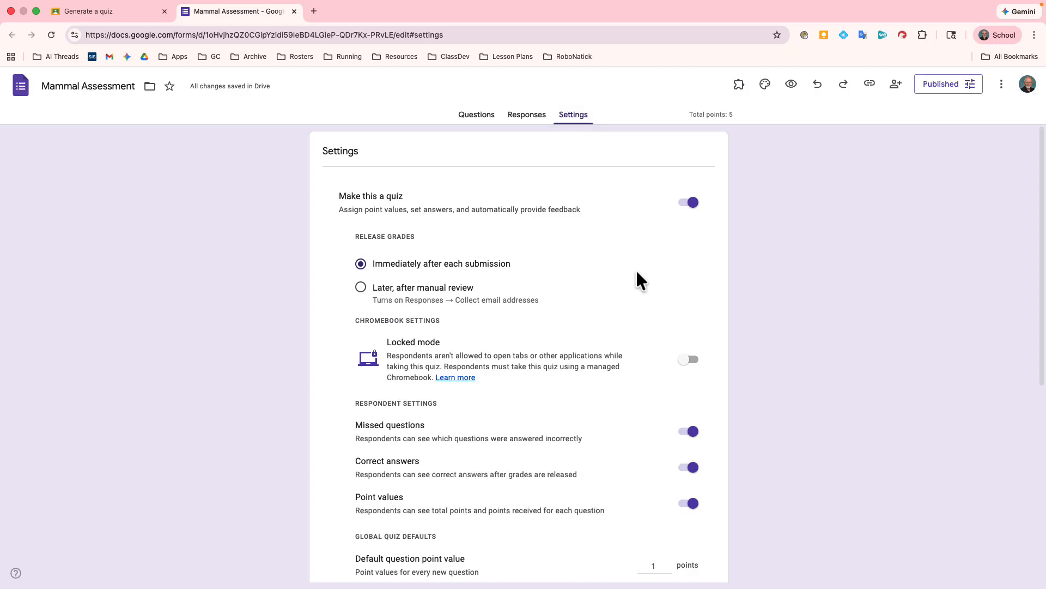
scroll(779, 356, "down", 5)
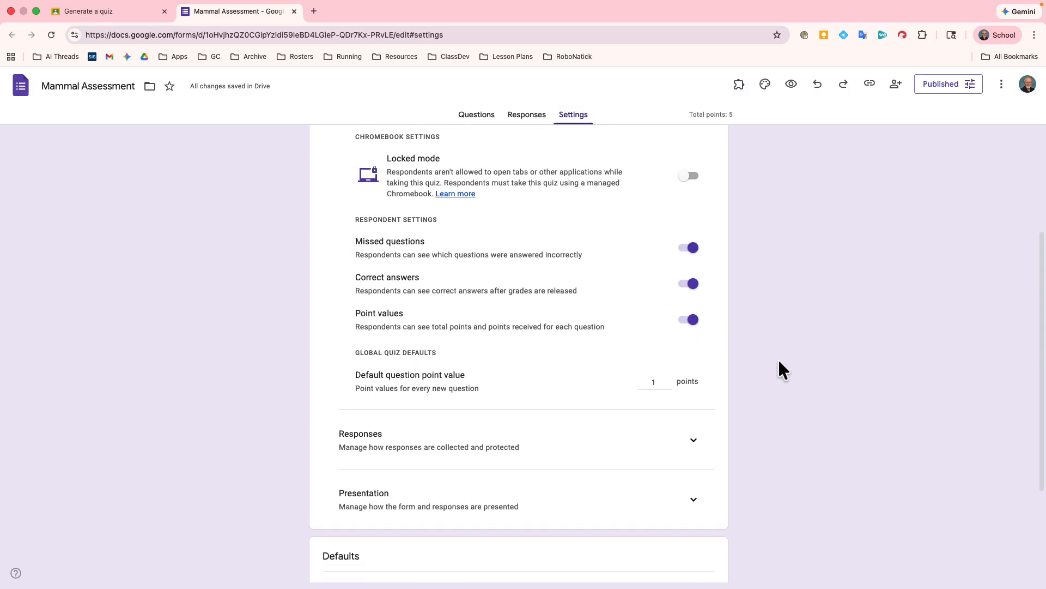
scroll(783, 371, "down", 2)
left_click(694, 376)
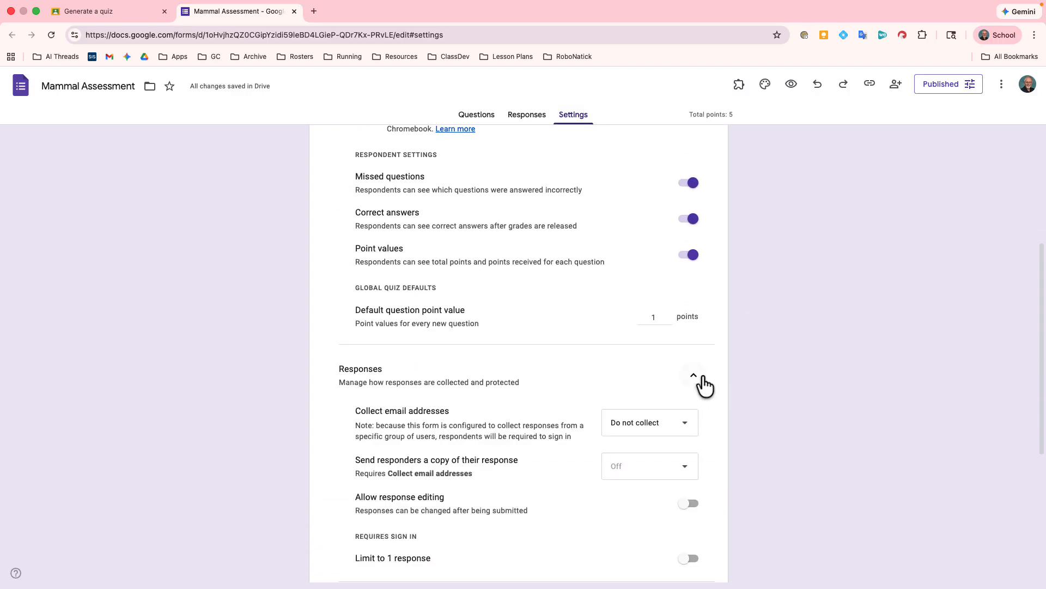
scroll(793, 385, "down", 5)
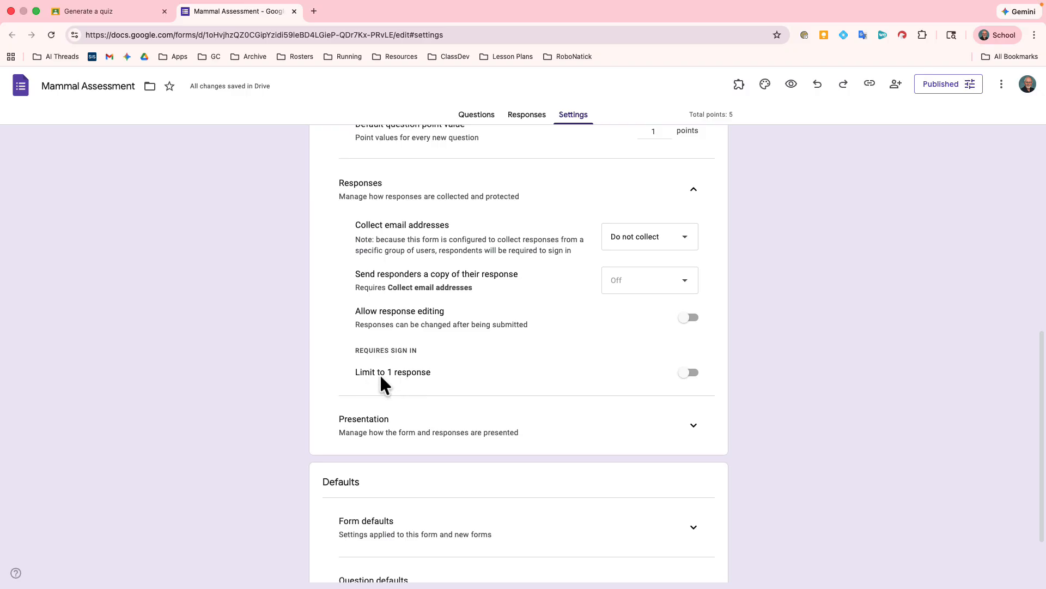
left_click(699, 371)
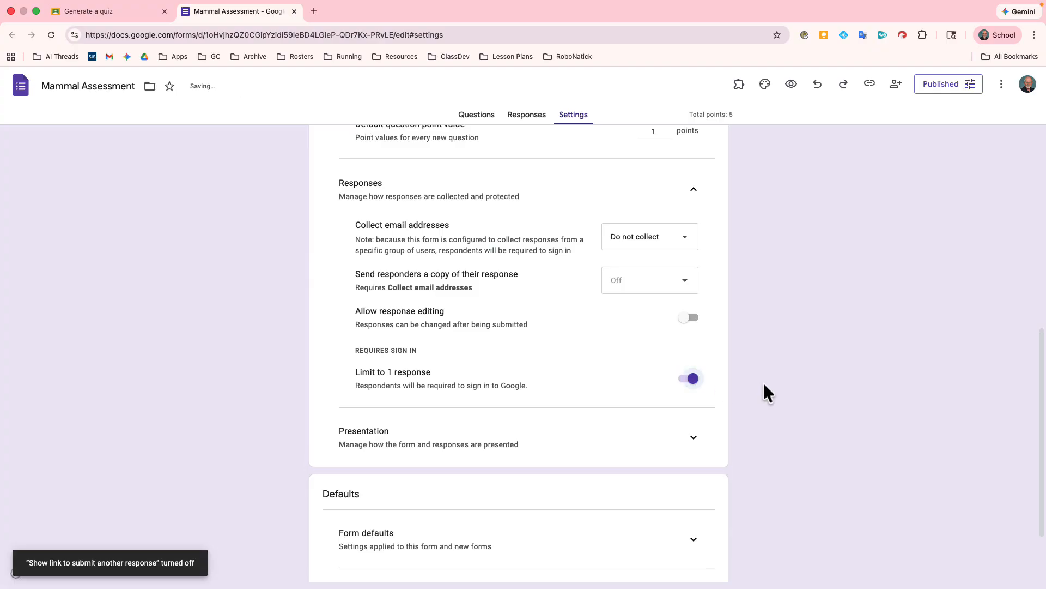
scroll(764, 384, "down", 3)
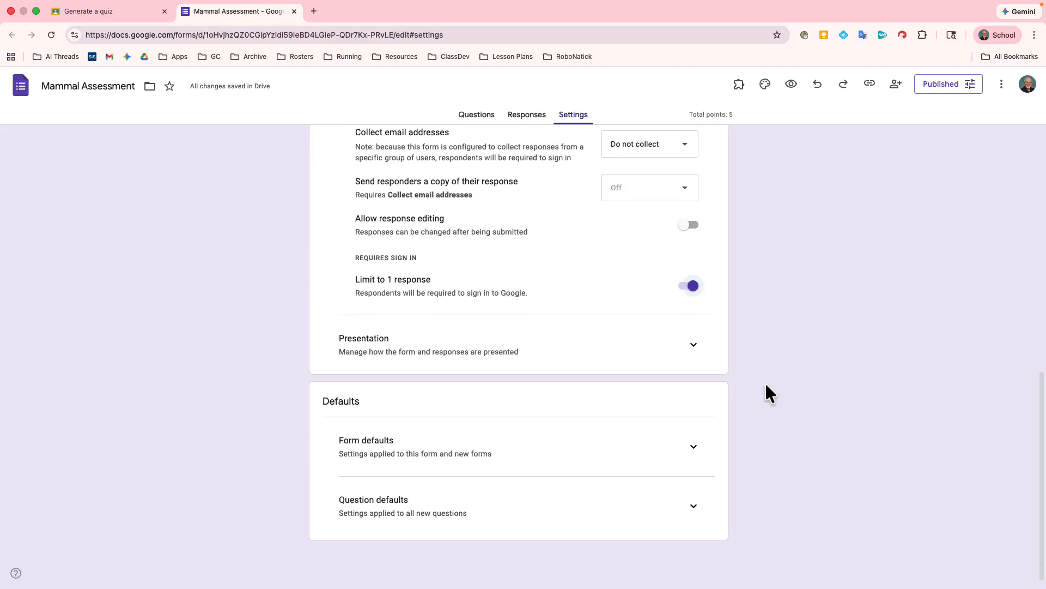
scroll(766, 385, "up", 10)
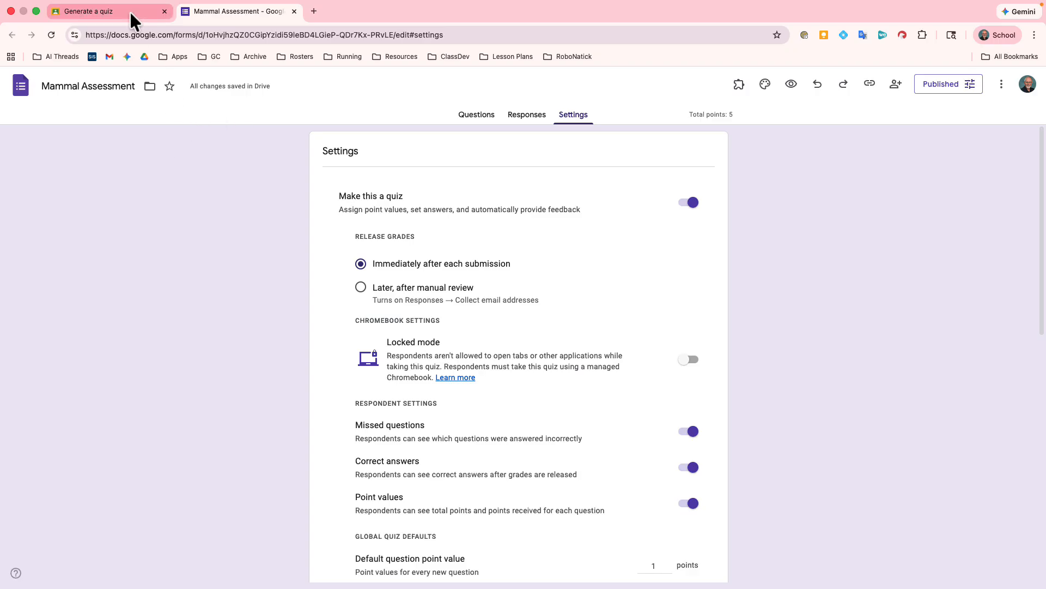
Switch back to Google Classroom, leave the quiz generator discarding its unsaved changes, and open the NILS 2025 class
left_click(90, 8)
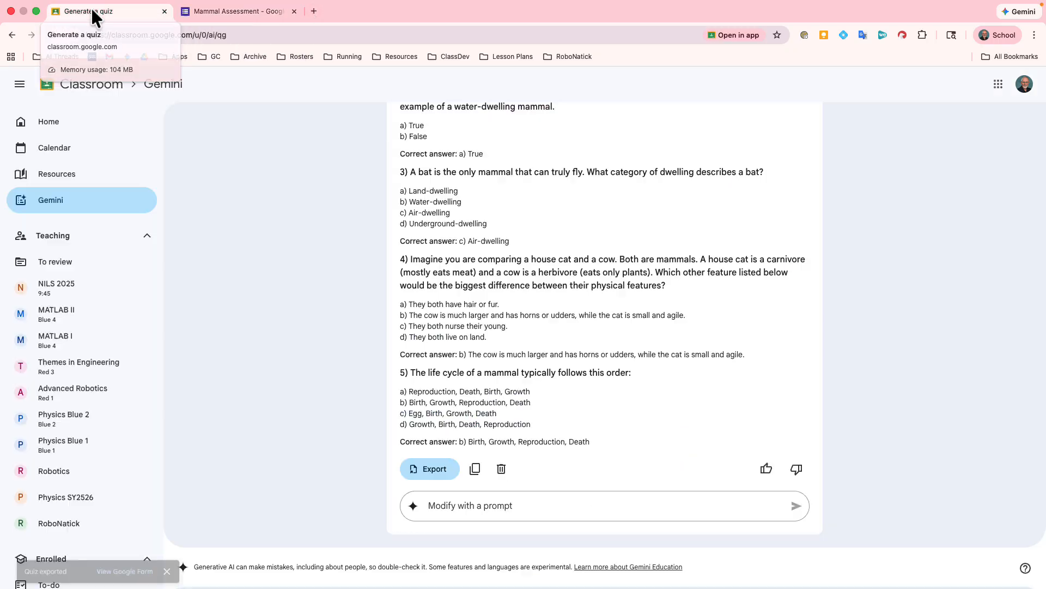
left_click(93, 84)
left_click(604, 114)
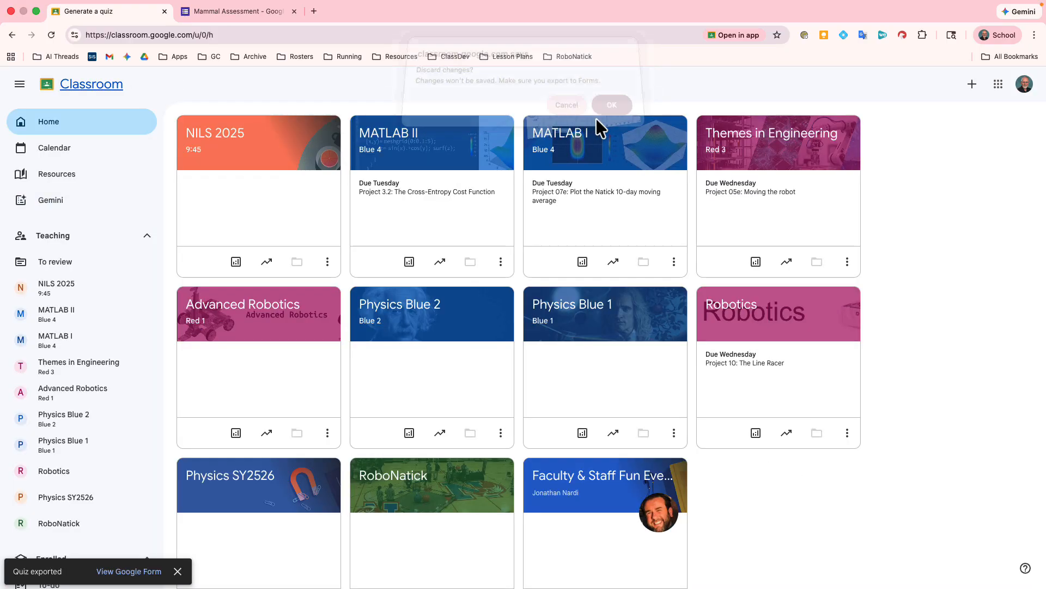
left_click(226, 134)
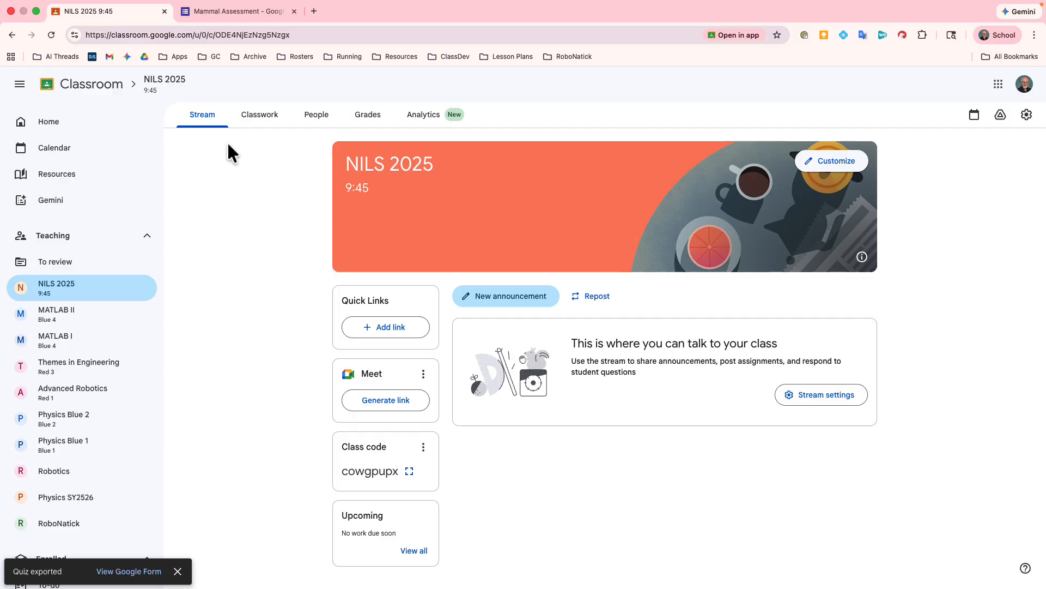
Create a quiz assignment in the class's classwork and title it "Mammal Assessment"
left_click(262, 117)
left_click(418, 159)
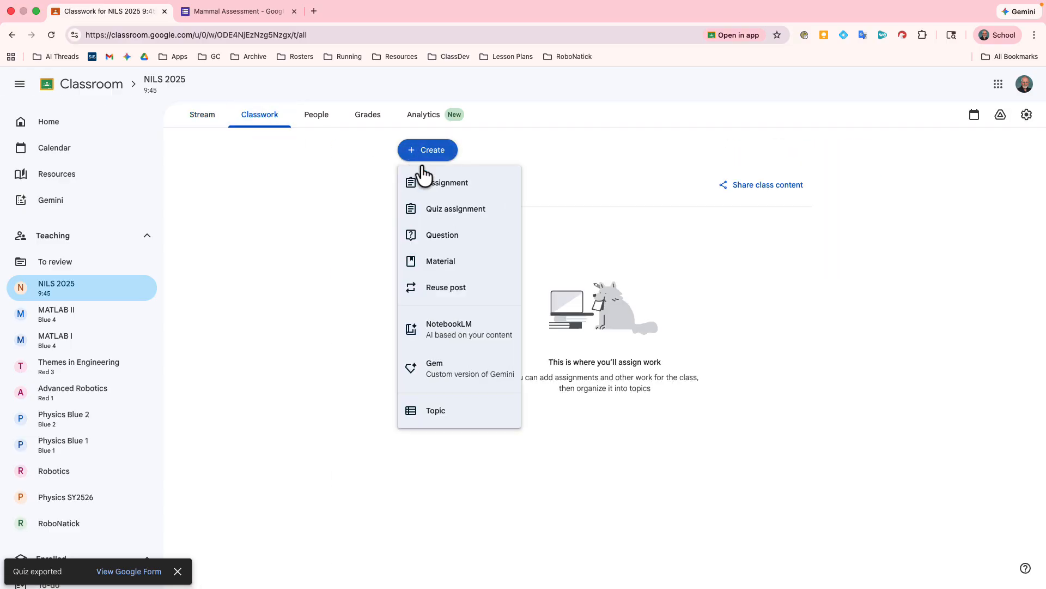
left_click(440, 213)
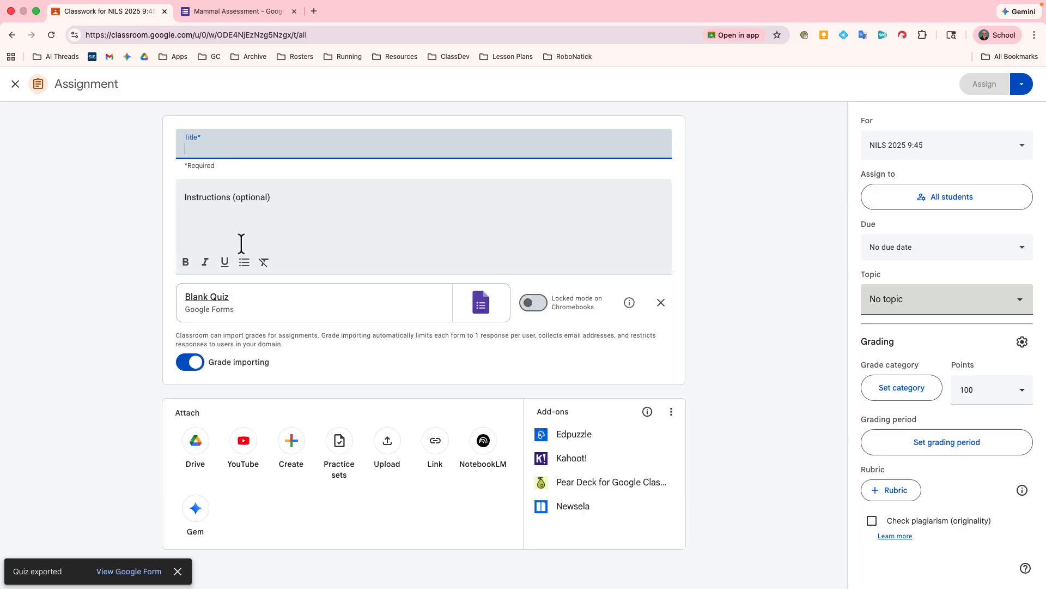
type("Mammal Assessment")
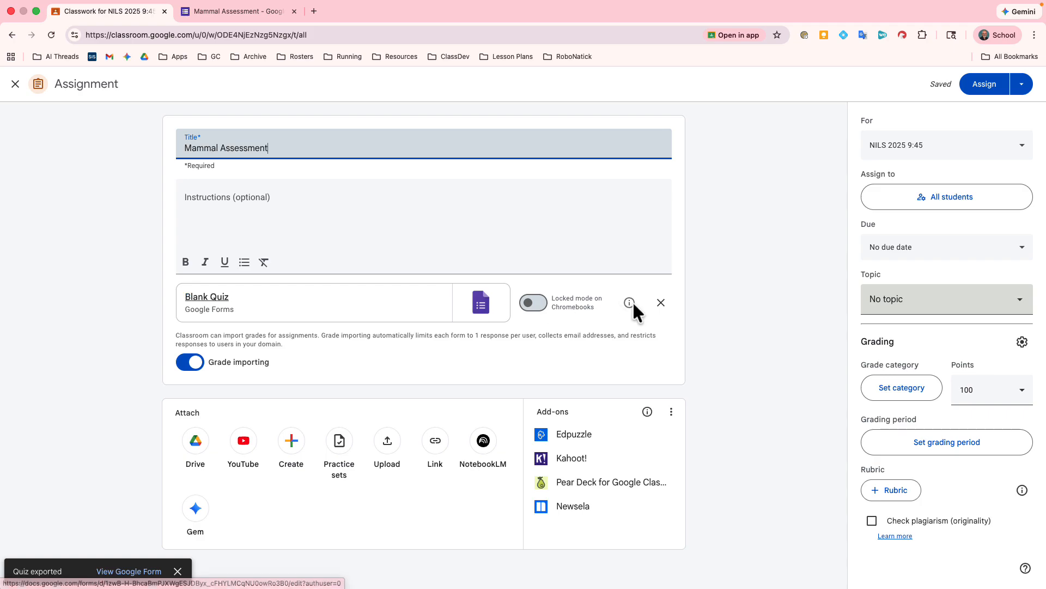
Replace the attached Blank Quiz with the "Mammal Assessment" form from Google Drive
left_click(660, 303)
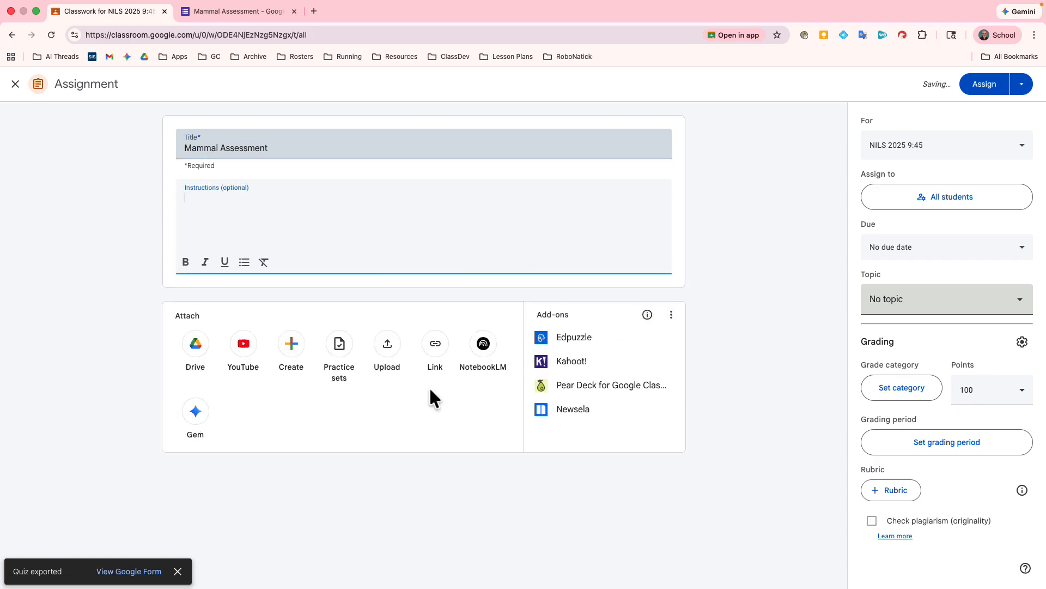
left_click(196, 344)
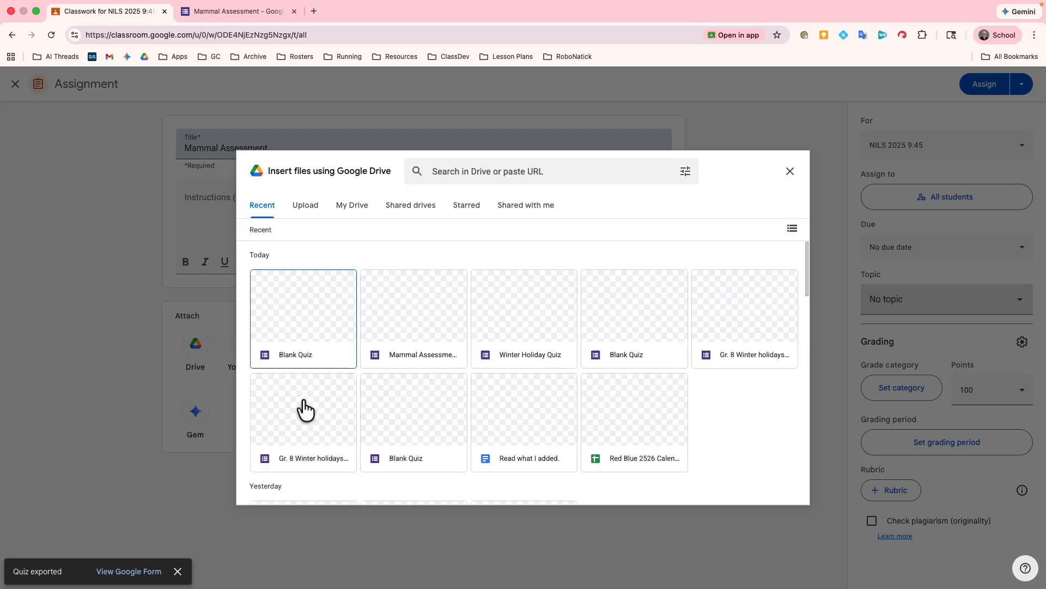
left_click(423, 339)
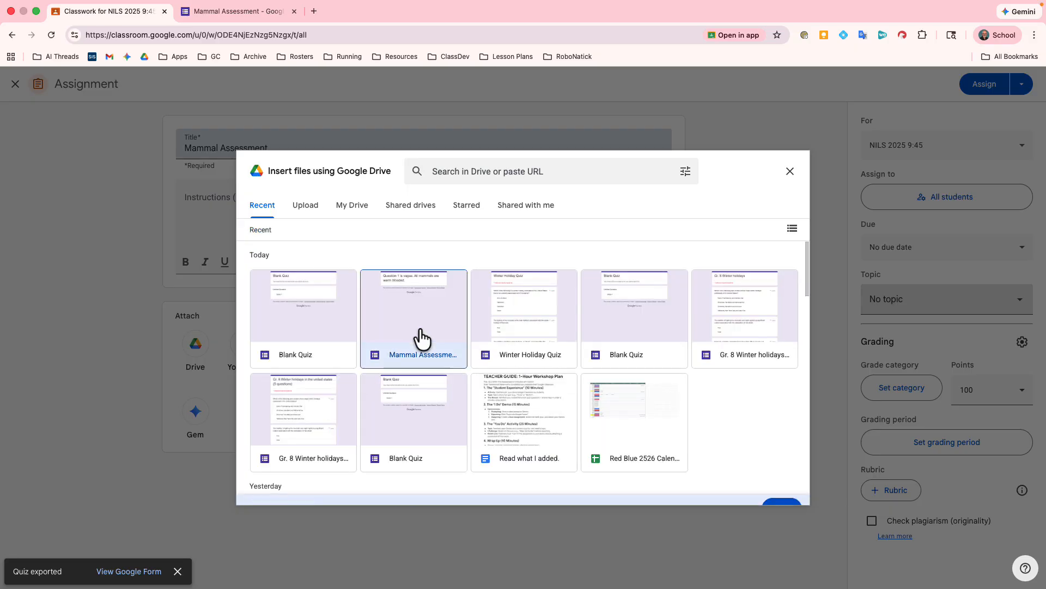
left_click(783, 492)
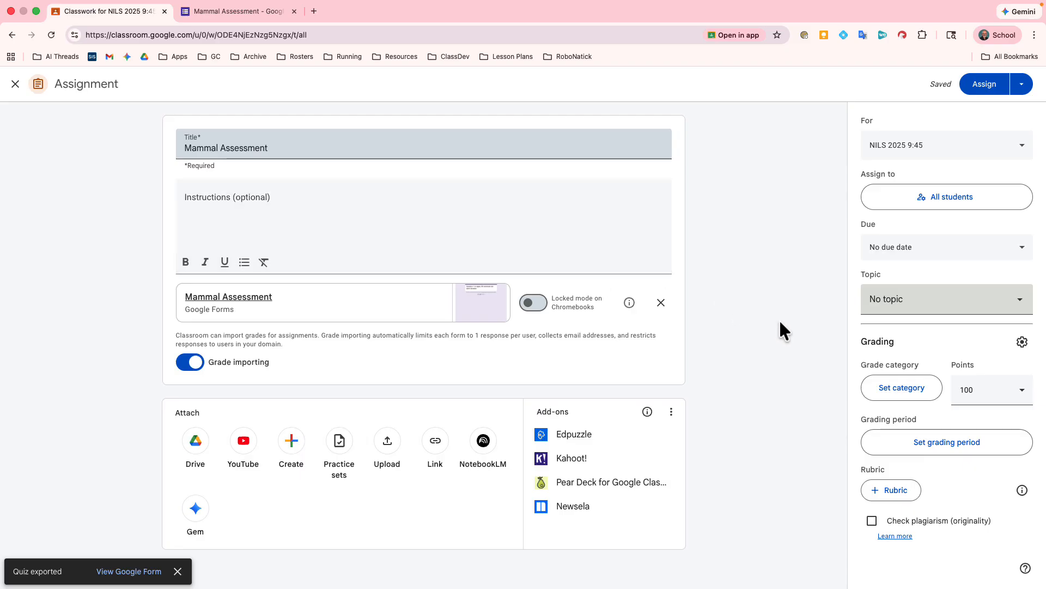
Set the assignment's points to 5 and assign it to the class
double_click(964, 387)
type("5")
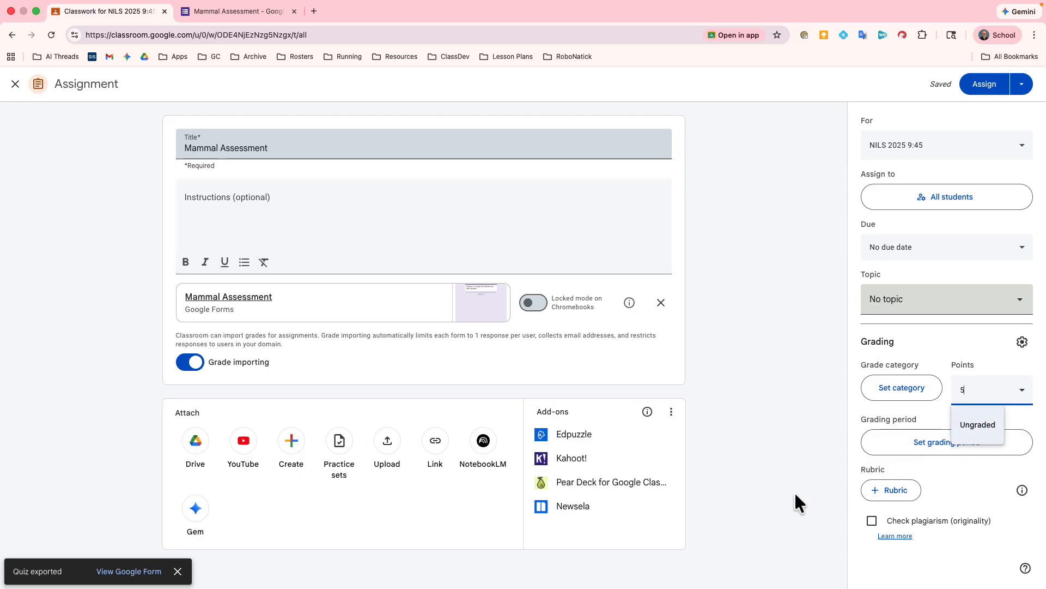
left_click(778, 464)
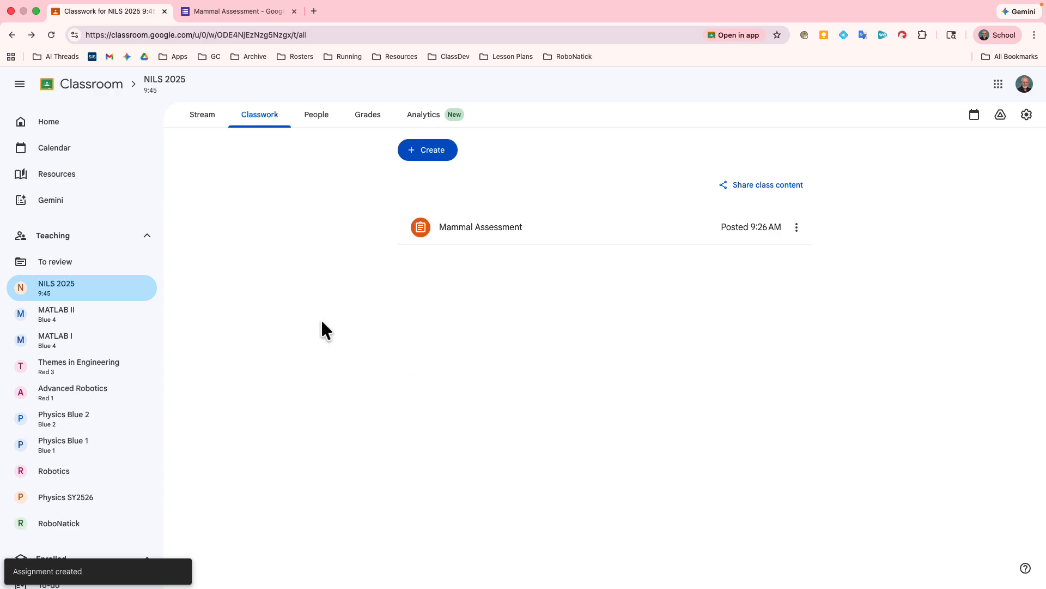
Start another assignment in the class and create a new practice set for it
left_click(423, 157)
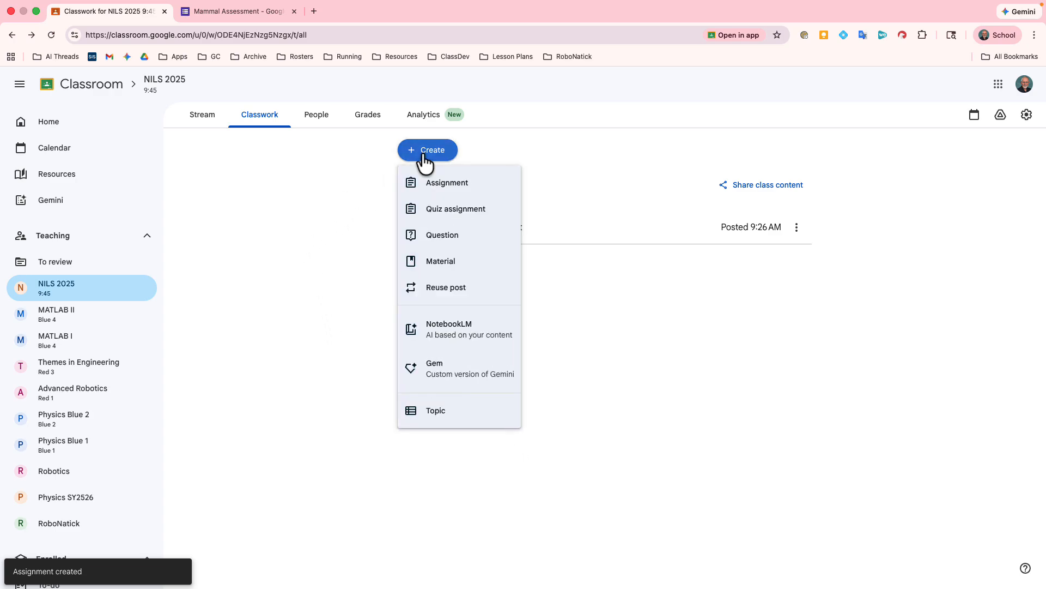
left_click(427, 185)
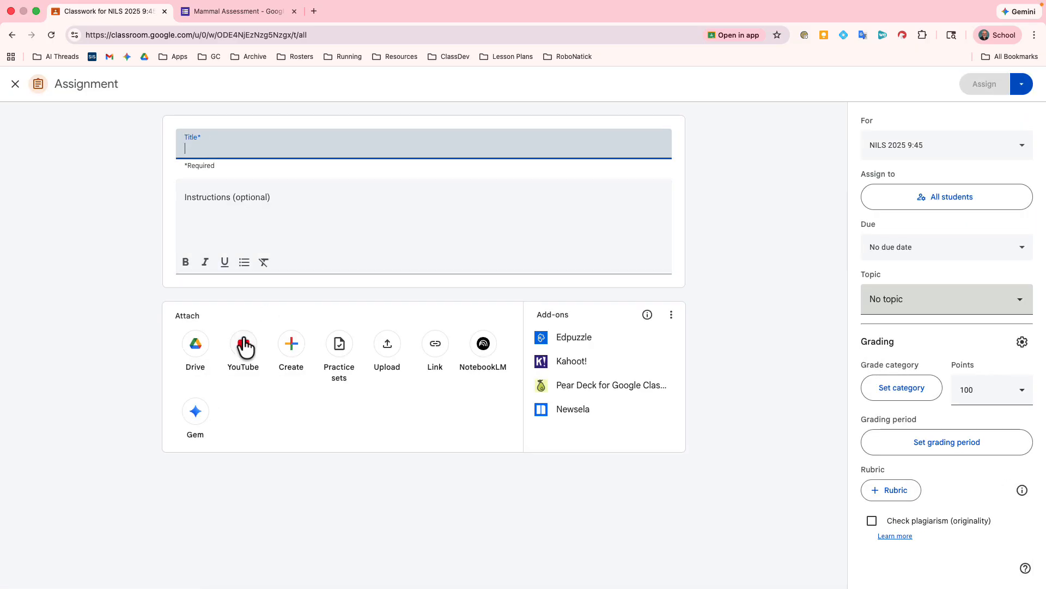
left_click(338, 352)
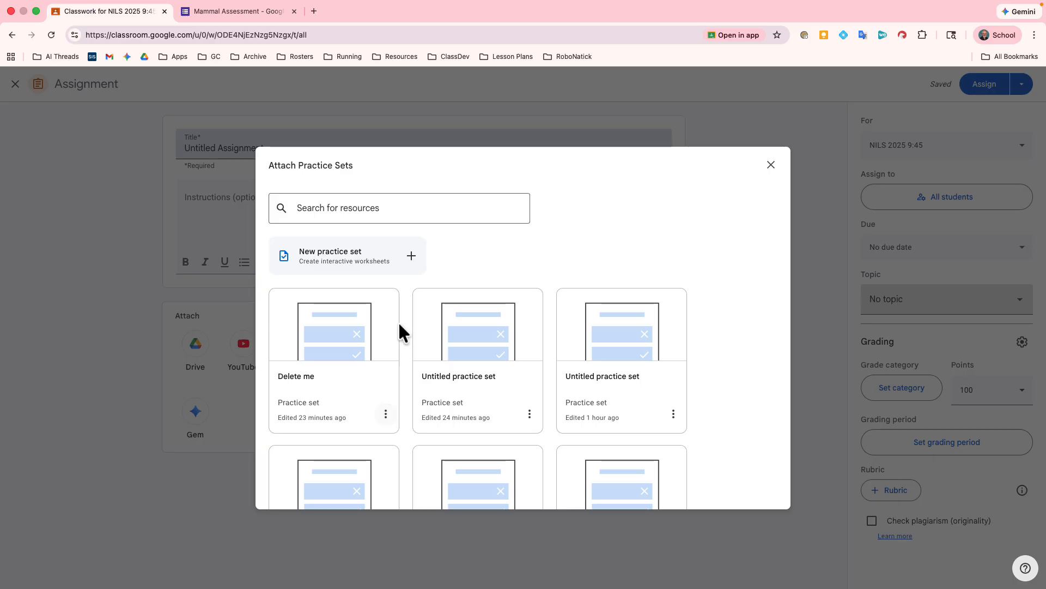
left_click(414, 260)
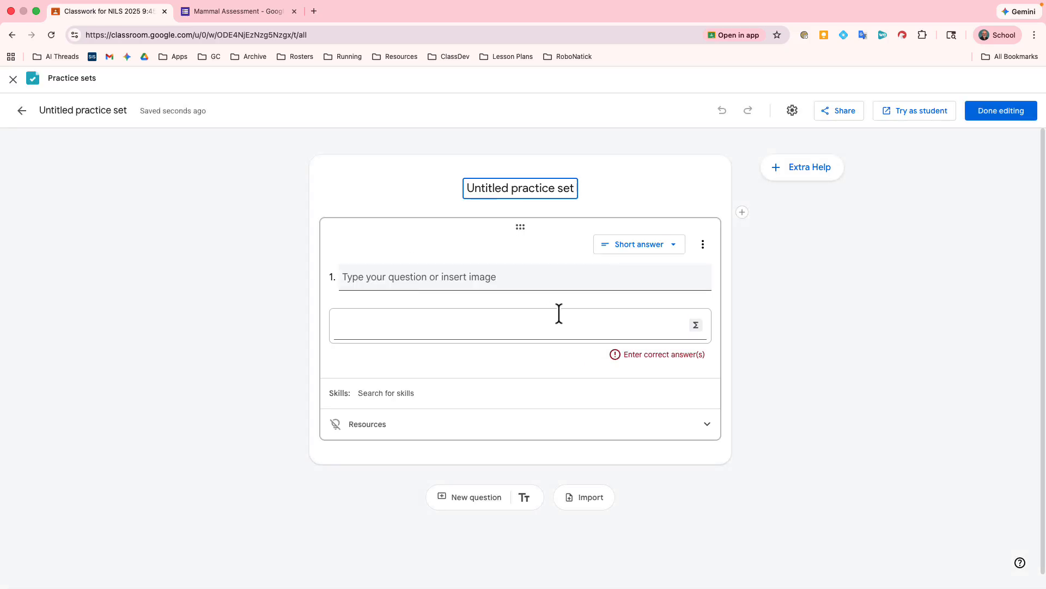
Delete the practice set's empty first question and title the set "Mammal Practice"
left_click(703, 244)
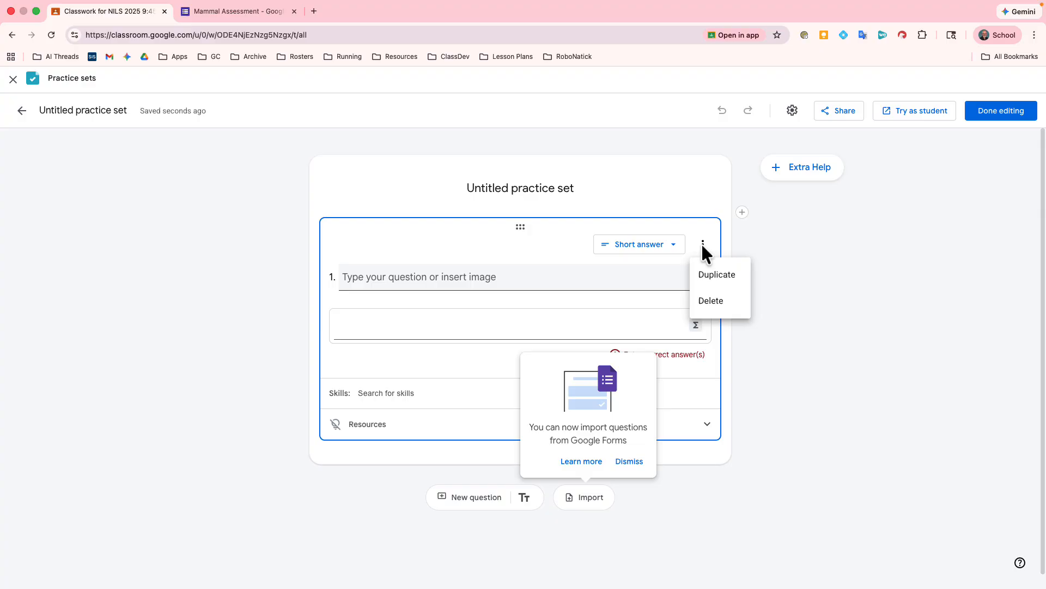
left_click(717, 303)
left_click(544, 190)
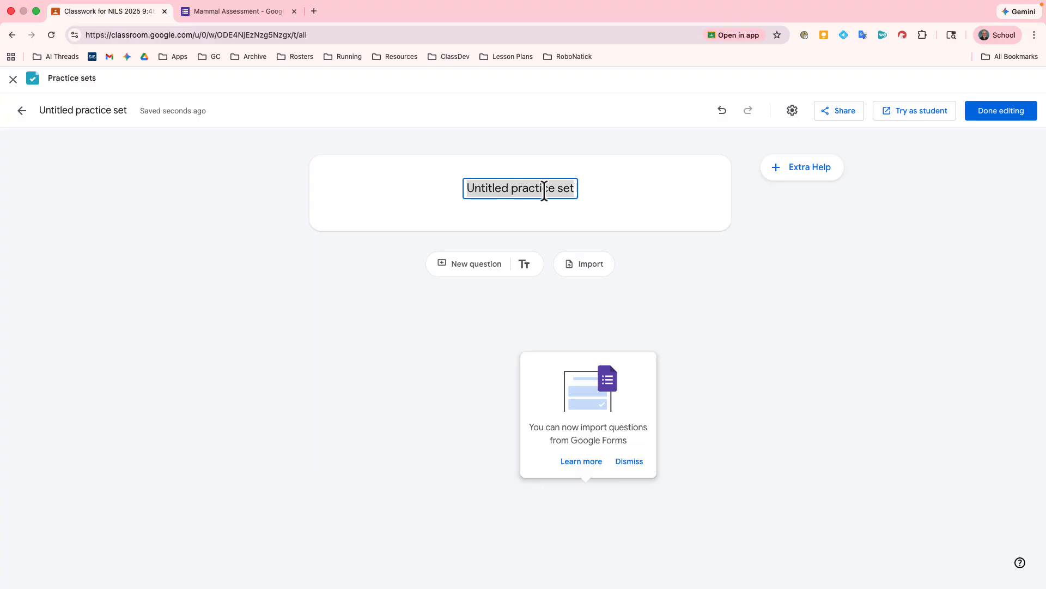
type("Mammal")
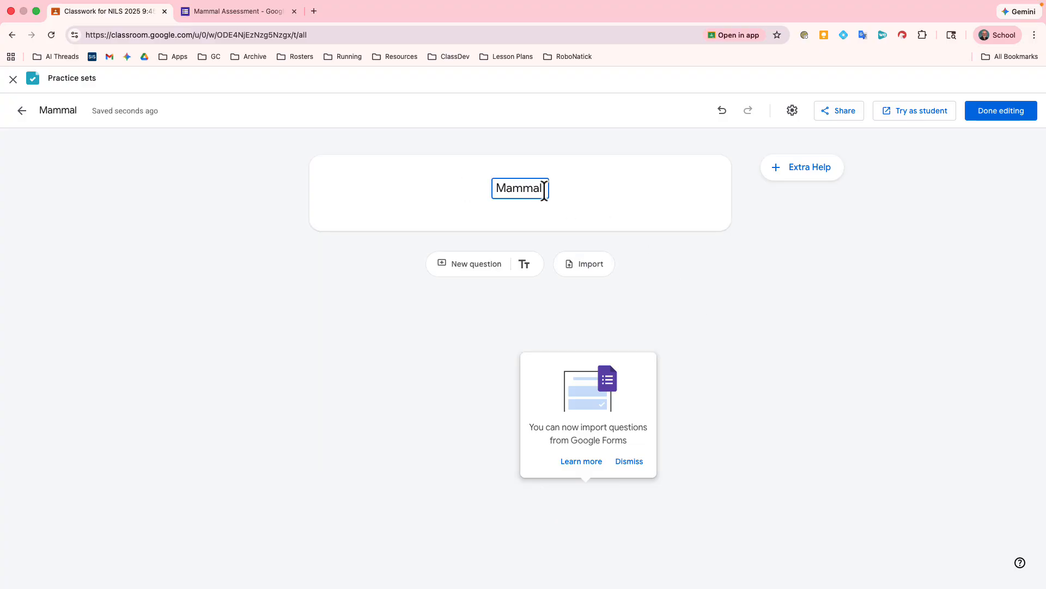
type(" Practice")
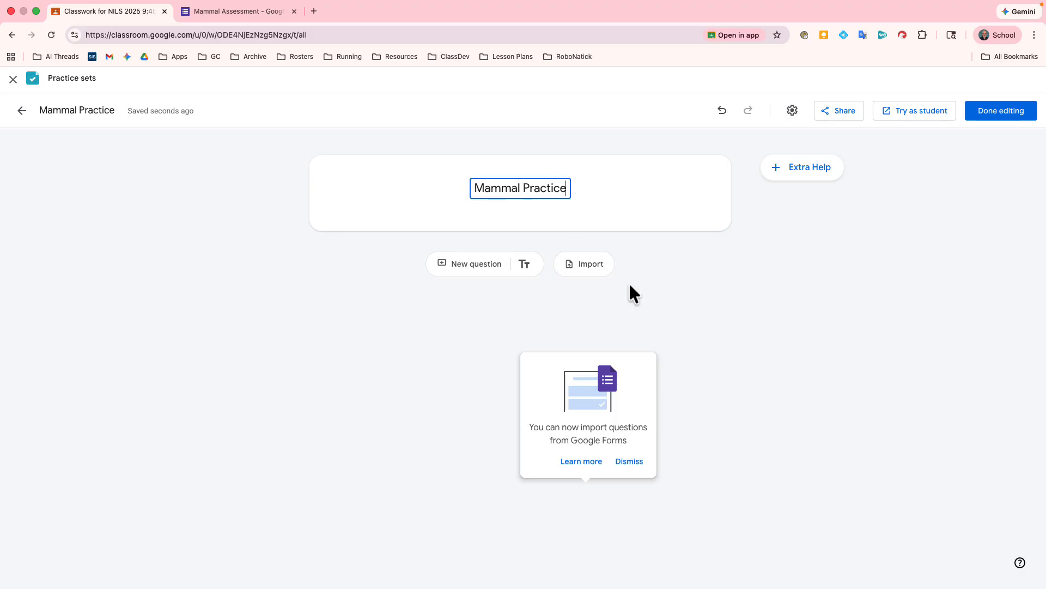
Import the questions from the "Mammal Assessment" form into the practice set
left_click(591, 267)
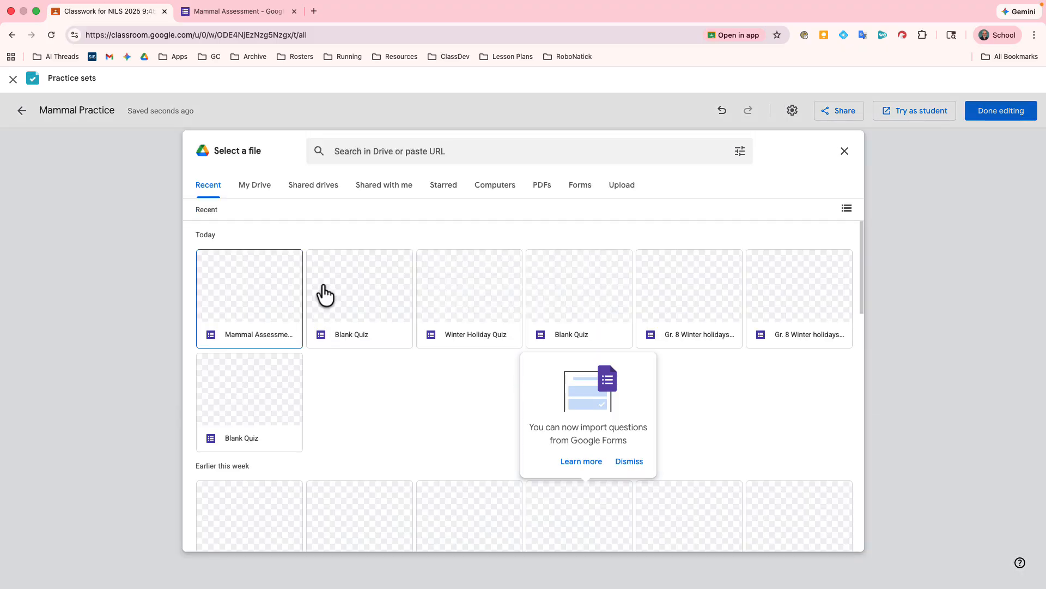
left_click(279, 308)
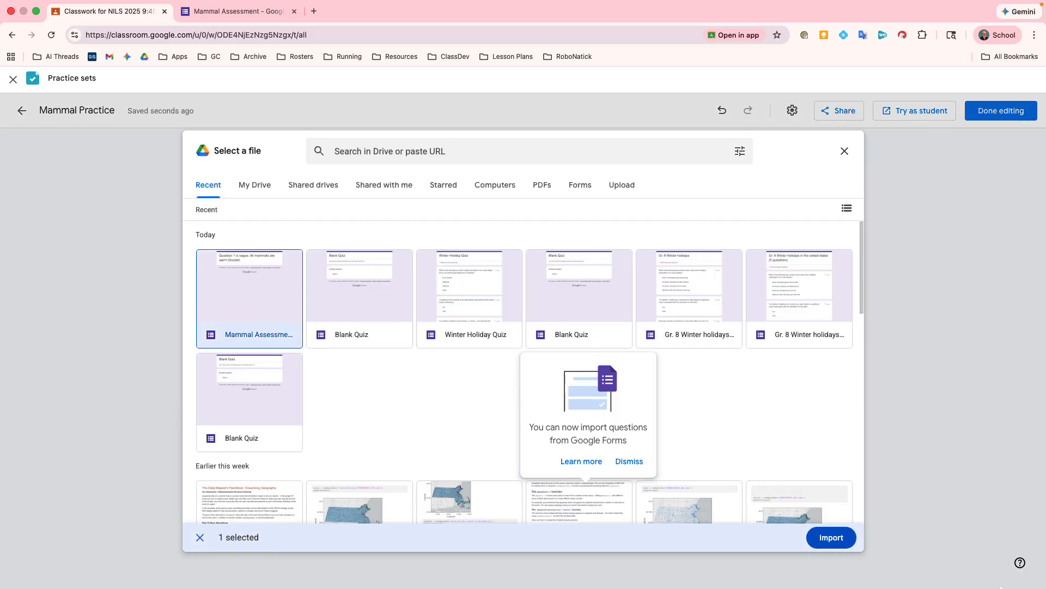
left_click(837, 541)
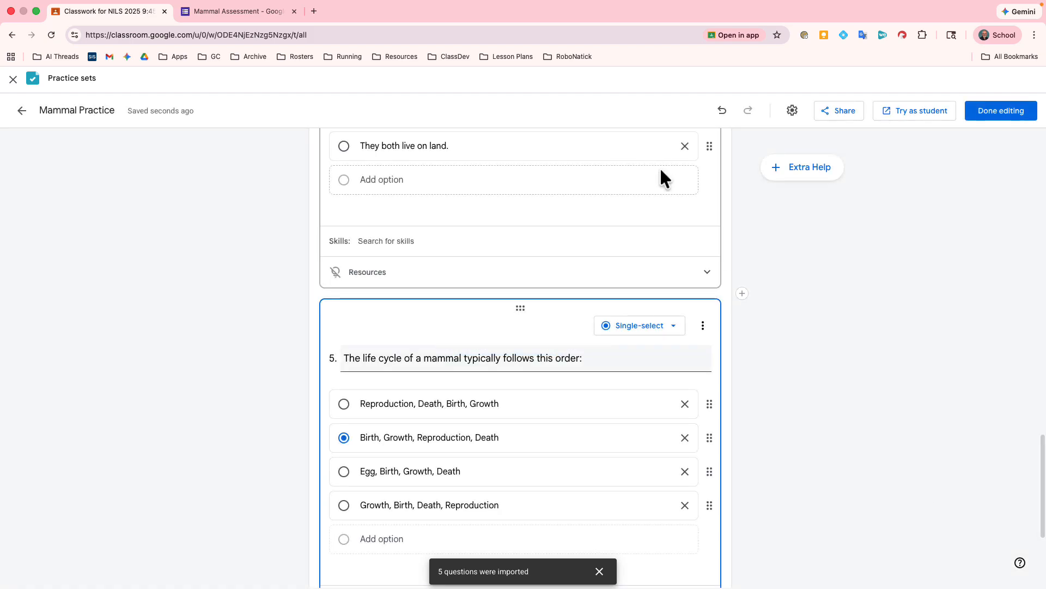
Remove the double asterisks around "carnivore" in the text of question 4
scroll(819, 243, "up", 7)
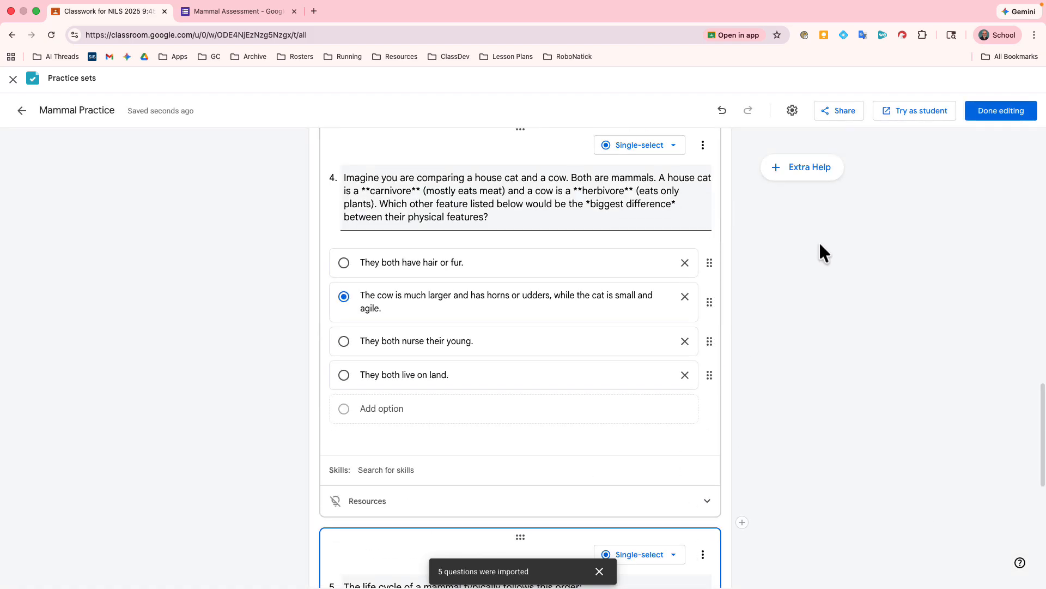
left_click(360, 343)
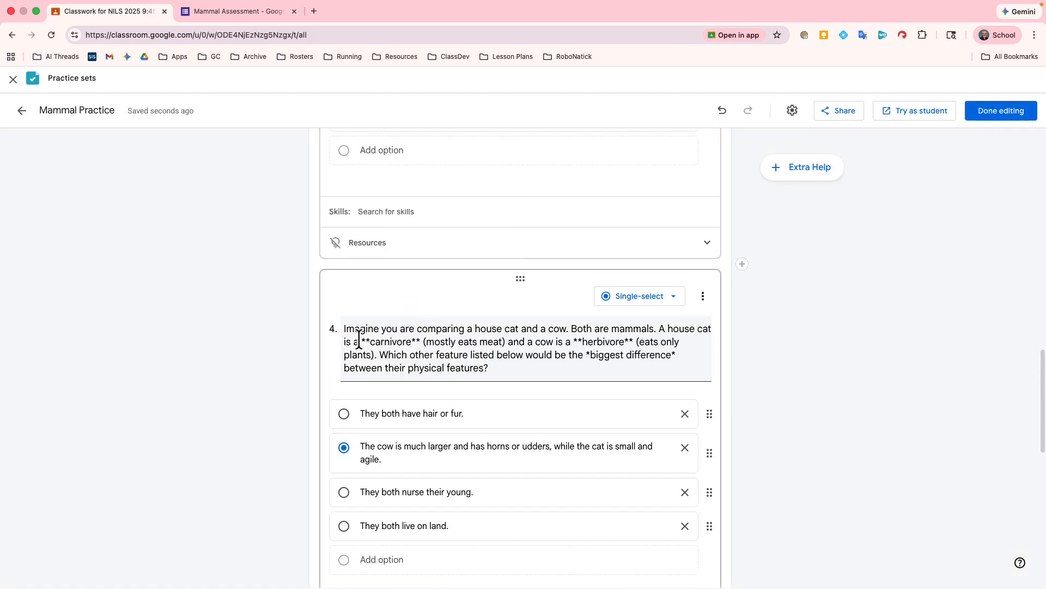
key("BackSpace")
key("BackSpace")
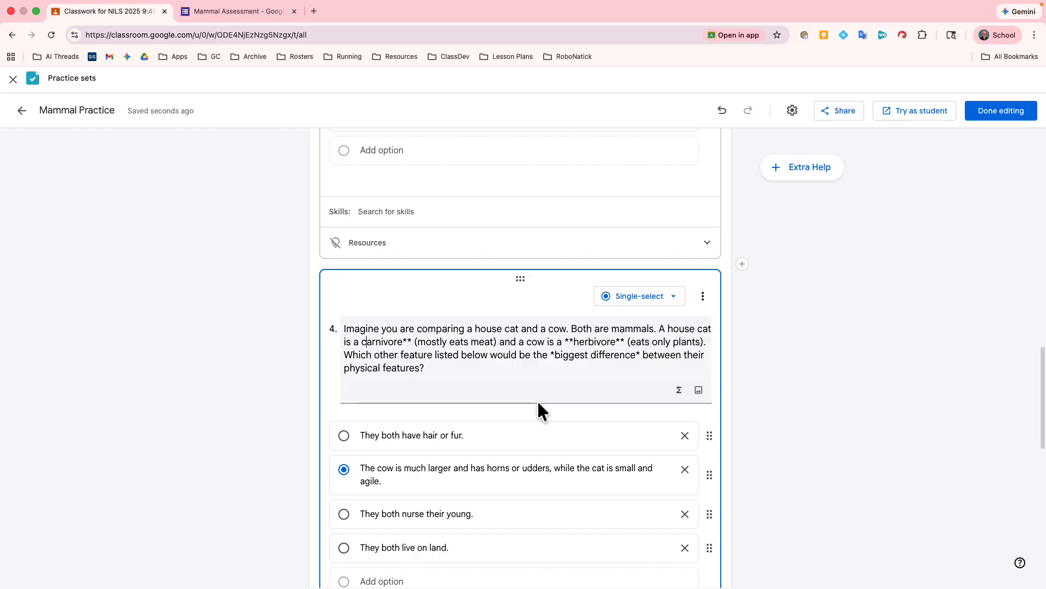
key("Delete")
key("Delete")
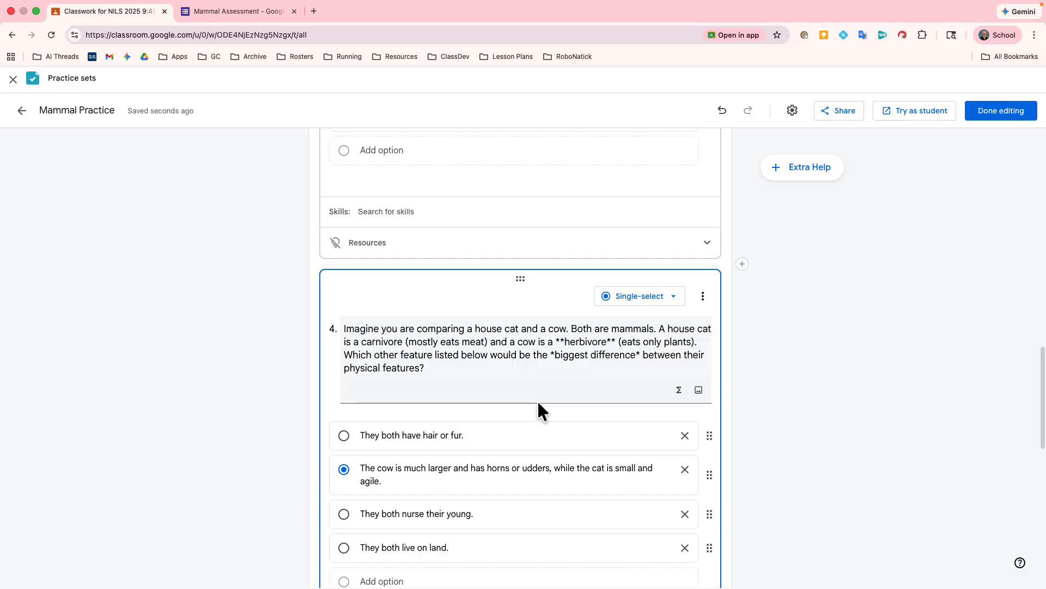
Remove the double asterisks around "herbivore" in the text of question 4
left_click(554, 341)
key("Delete")
key("Delete")
left_click(598, 342)
key("Delete")
key("Delete")
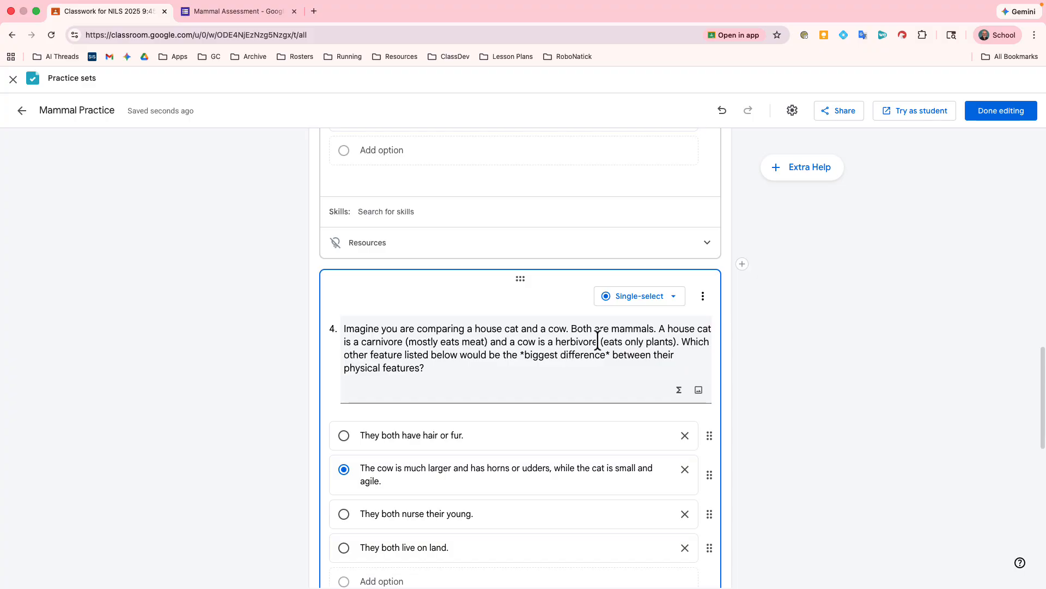
Remove the single asterisks around "biggest difference" in the text of question 4
left_click(520, 355)
key("Delete")
left_click(605, 357)
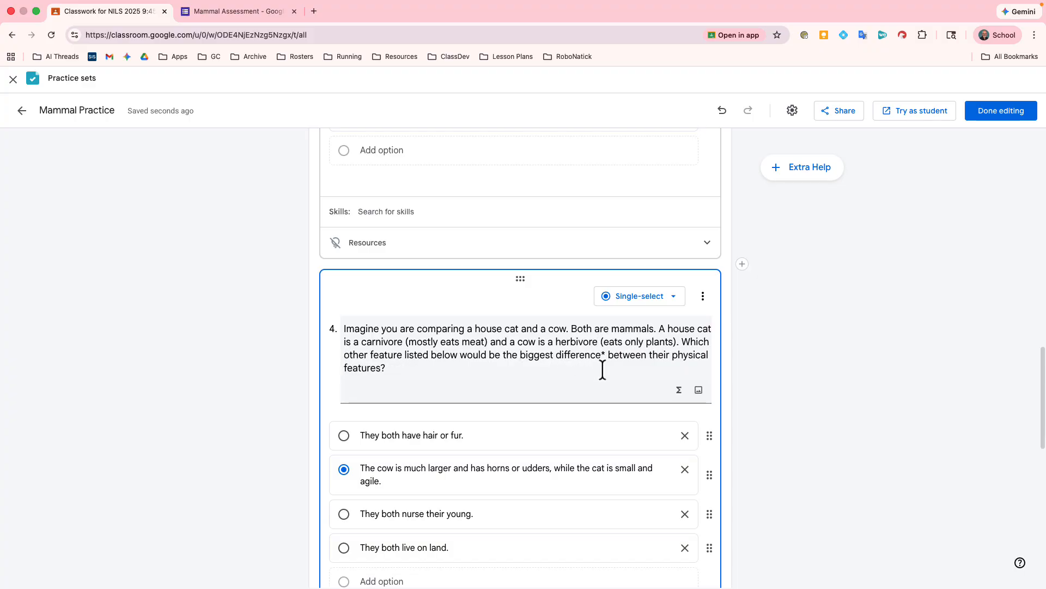
key("BackSpace")
Try the practice set as a student and check the answer "They all live underwater." for question 1
scroll(572, 377, "down", 10)
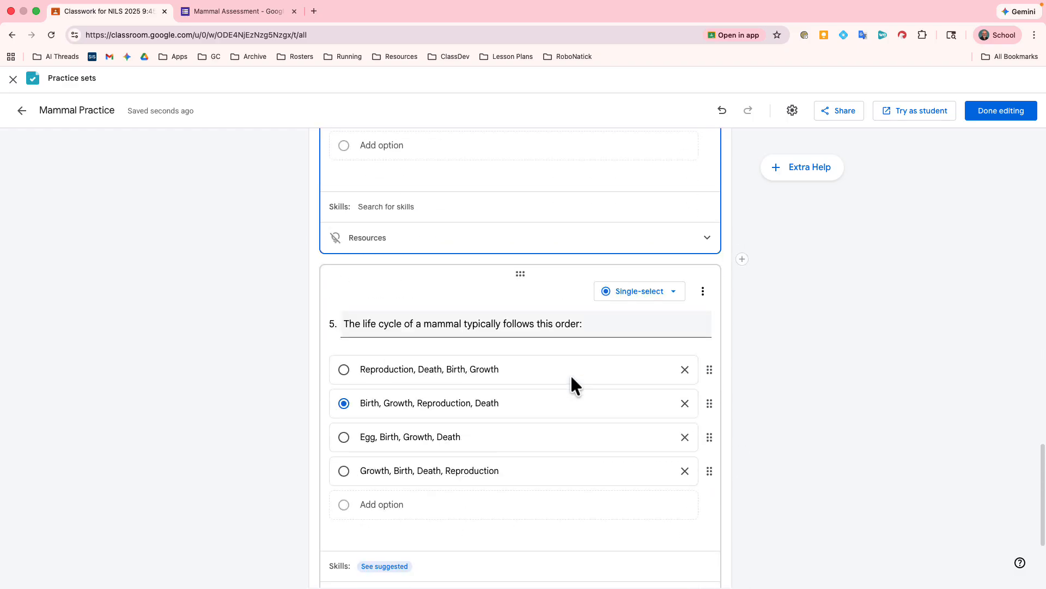
scroll(571, 376, "up", 15)
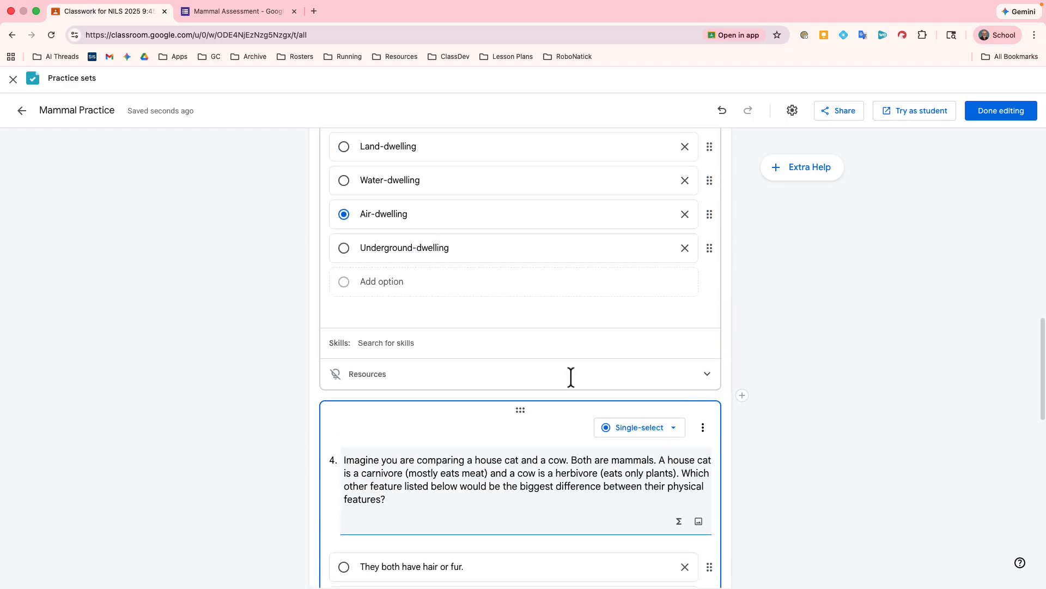
scroll(570, 373, "up", 4)
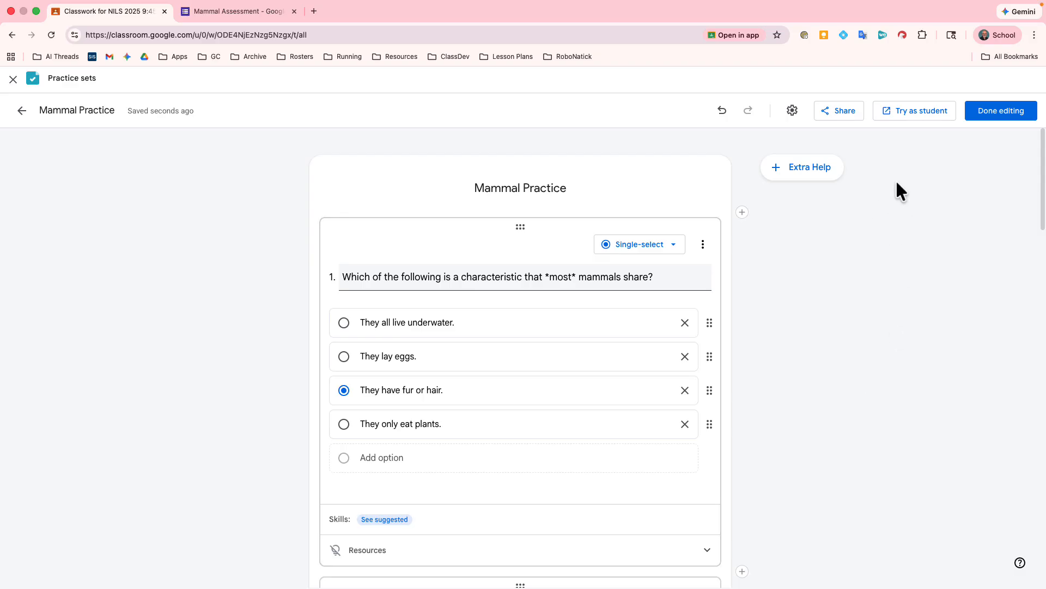
left_click(913, 111)
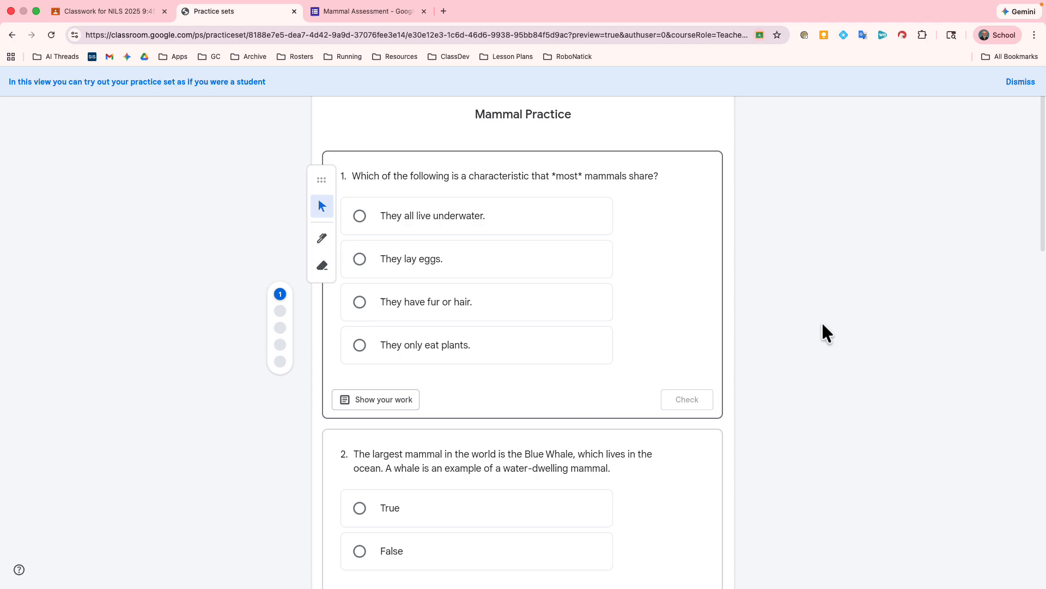
left_click(530, 225)
left_click(688, 400)
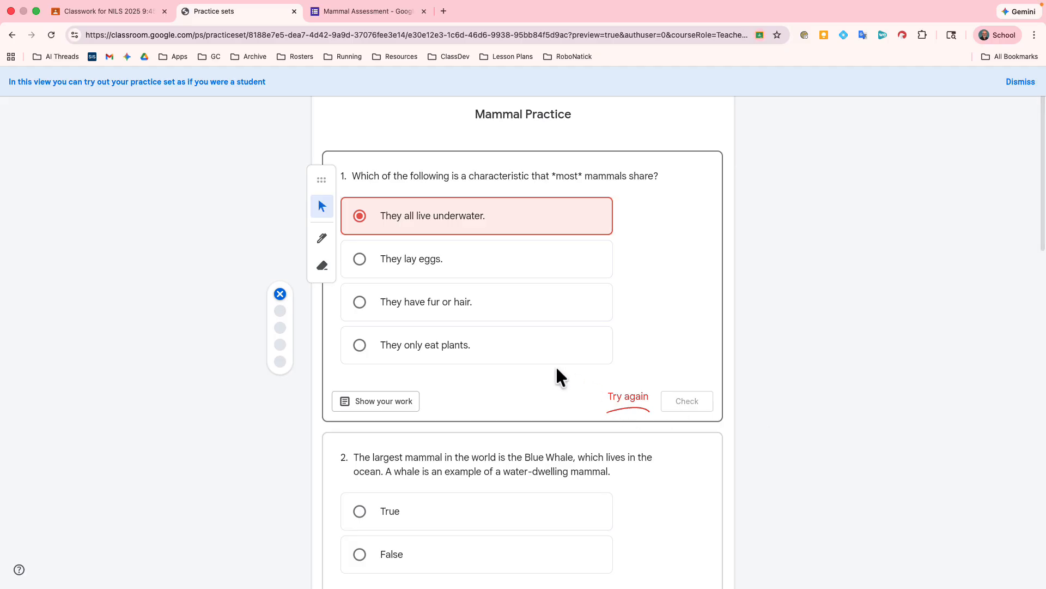
Check the answer "They have fur or hair." for question 1, then dismiss the preview notice and close the student preview
left_click(511, 312)
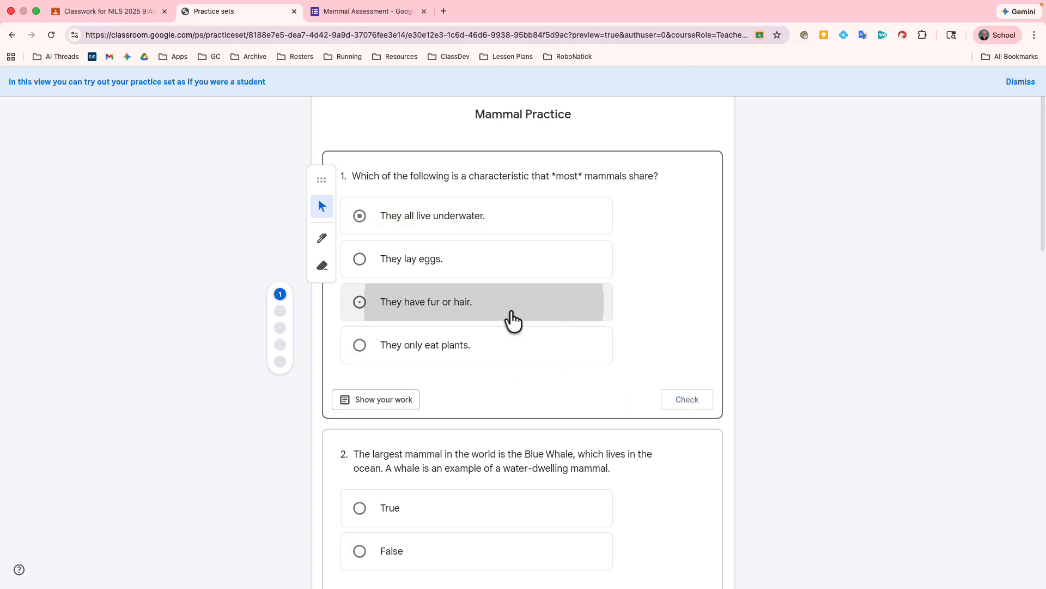
left_click(679, 401)
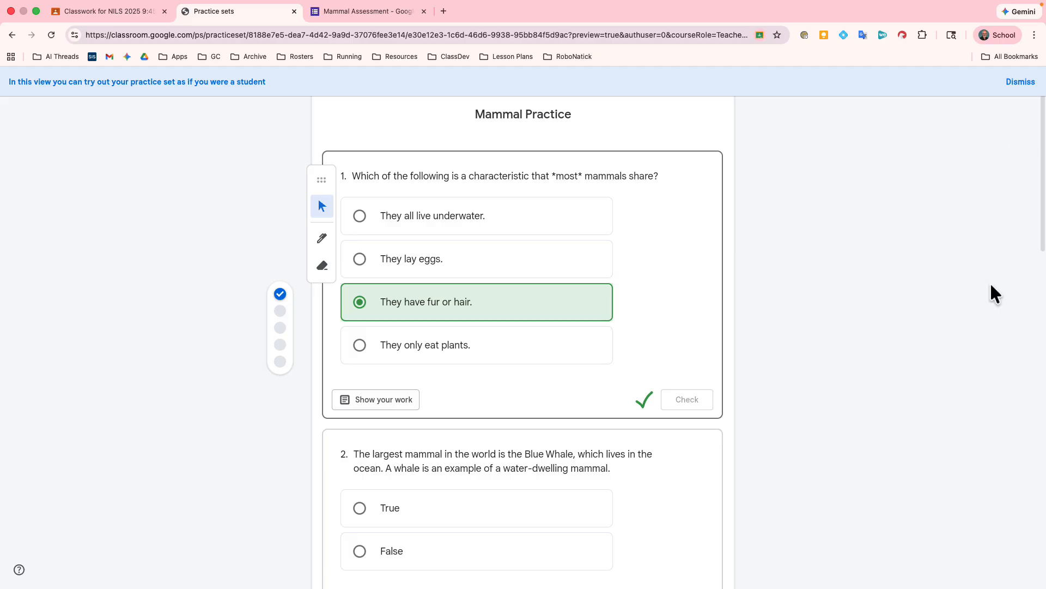
left_click(1017, 84)
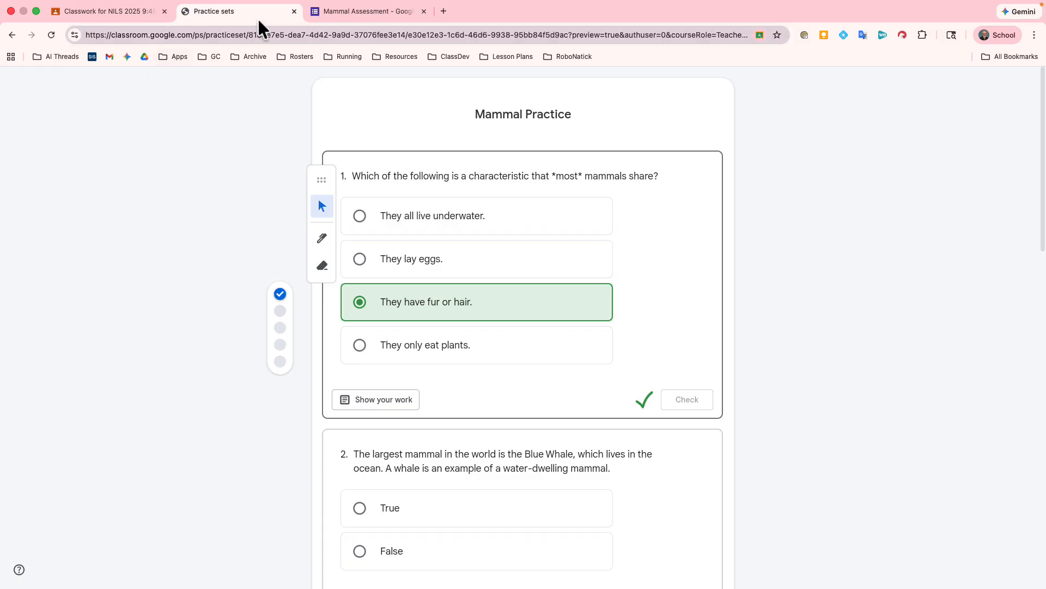
left_click(295, 11)
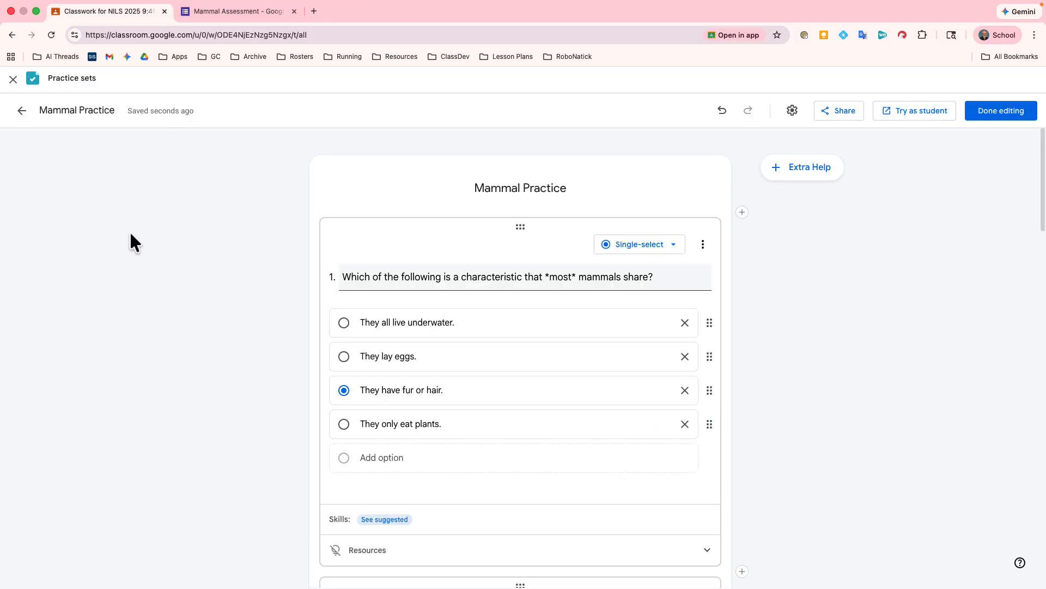